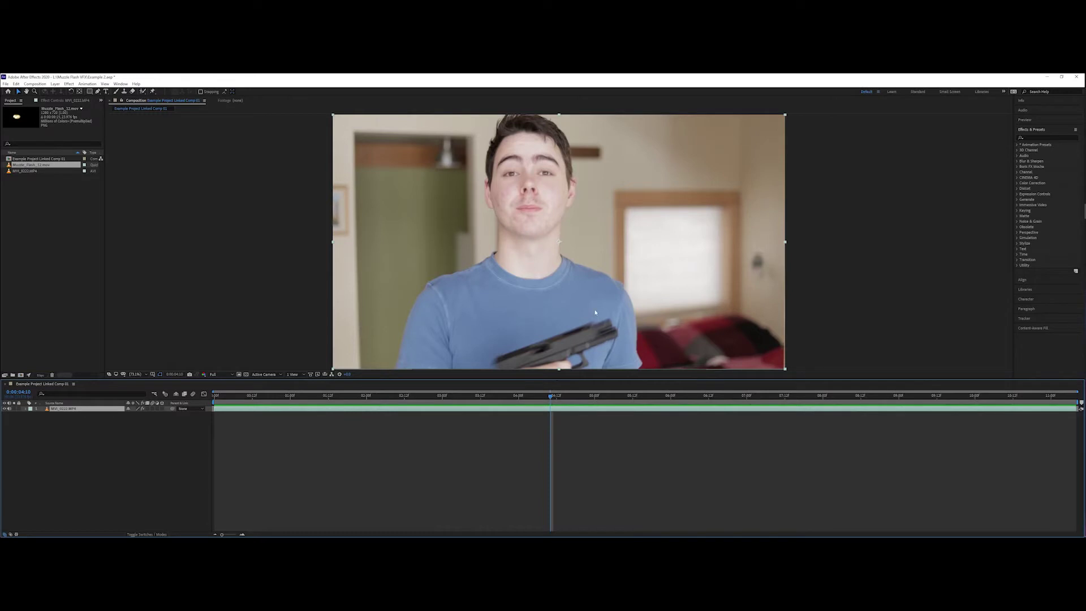
Place the muzzle flash clip above the footage layer, start it at the gunshot frame 0:00:04:10, and preview it.
left_click_drag(27, 167, 86, 406)
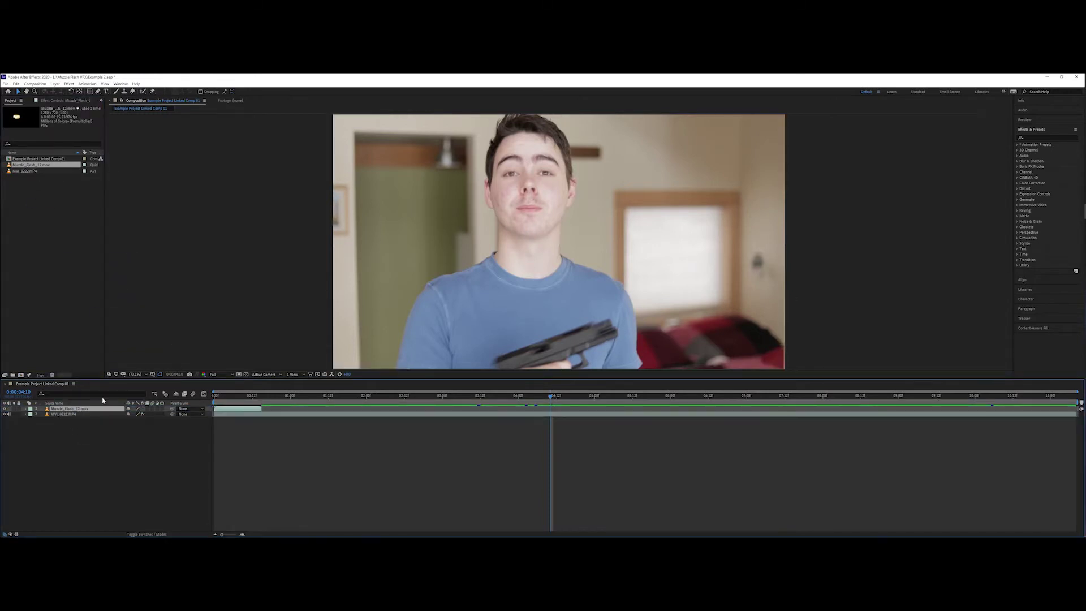
key("bracketleft")
left_click_drag(551, 398, 552, 399)
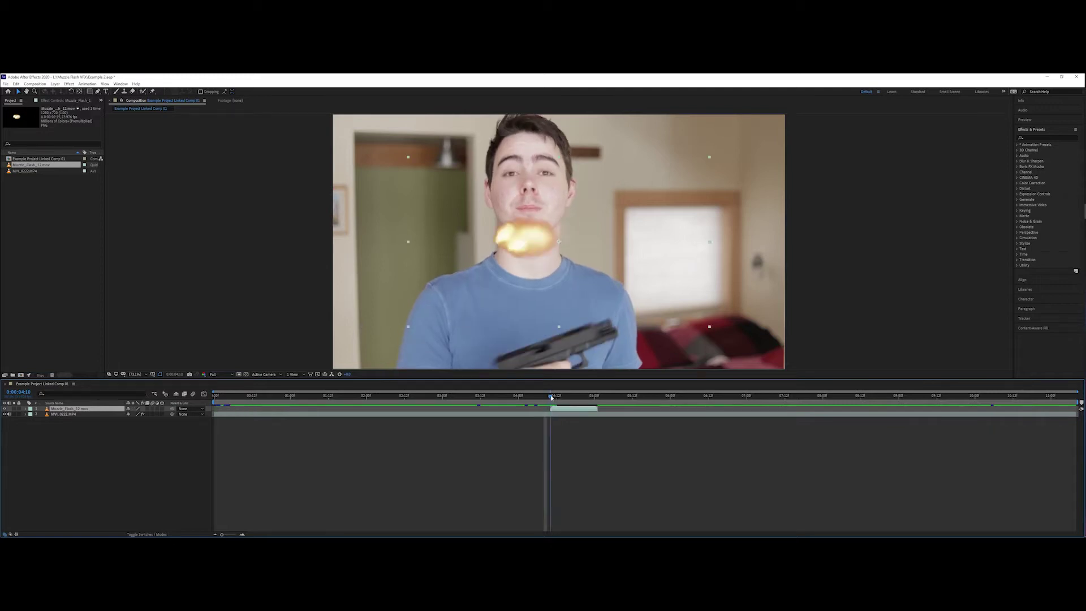
key("space")
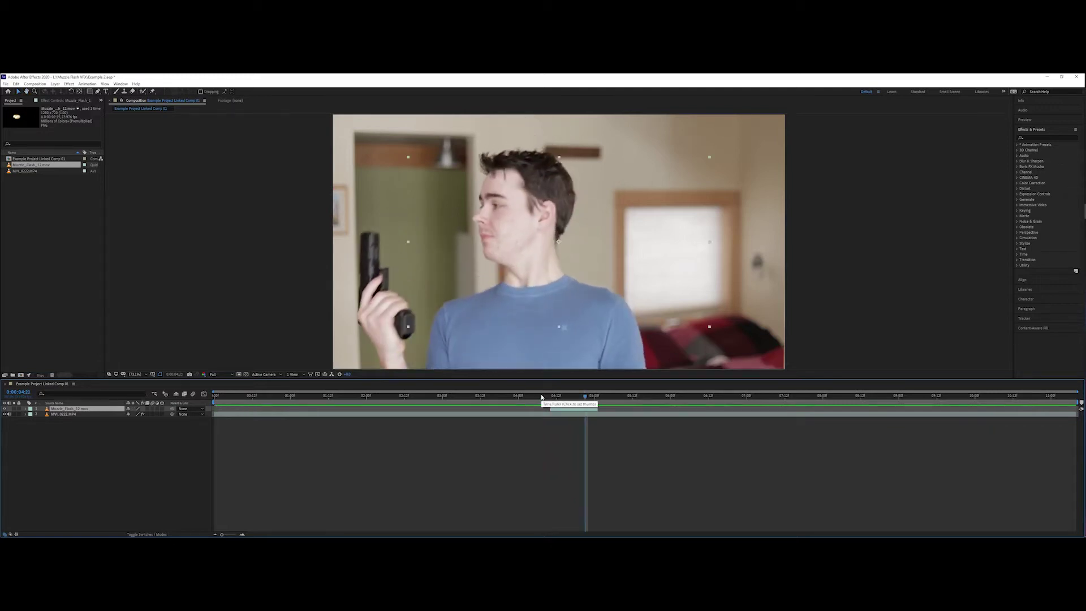
left_click(555, 396)
left_click_drag(556, 397, 550, 396)
Move and rotate the muzzle flash so it comes out of the pistol's muzzle, and preview the shot.
left_click_drag(512, 237, 642, 304)
left_click_drag(841, 224, 846, 222)
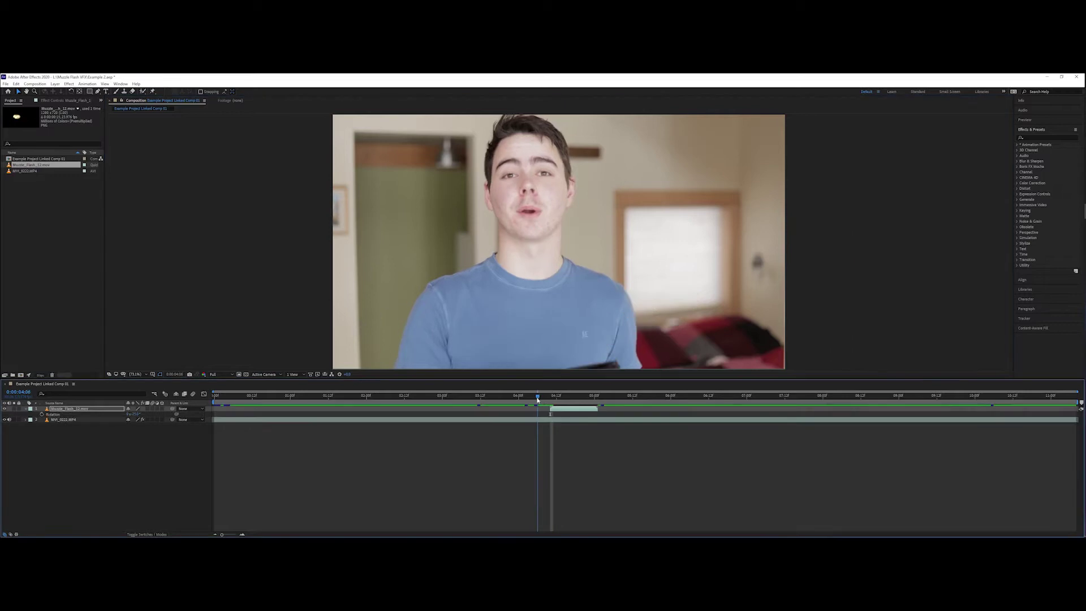
left_click_drag(538, 397, 525, 397)
key("space")
key("space")
key("space")
mouse_move(561, 399)
left_mouse_down()
mouse_move(533, 407)
mouse_move(552, 406)
left_mouse_up()
left_click(662, 302)
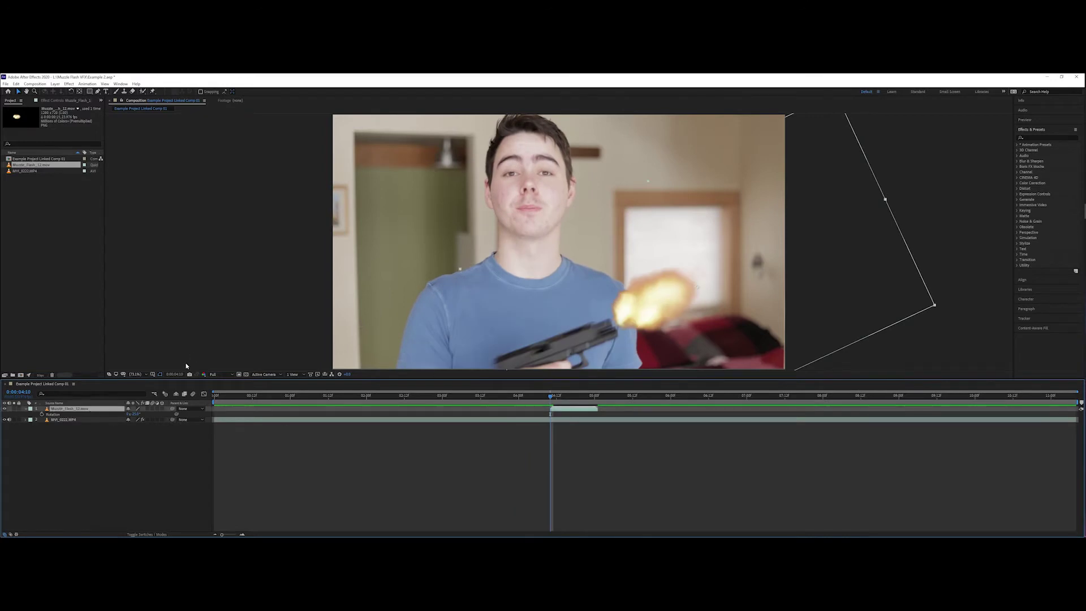
Set the muzzle flash layer's blending mode to Screen, comparing it with Add.
left_click(144, 534)
left_click(146, 409)
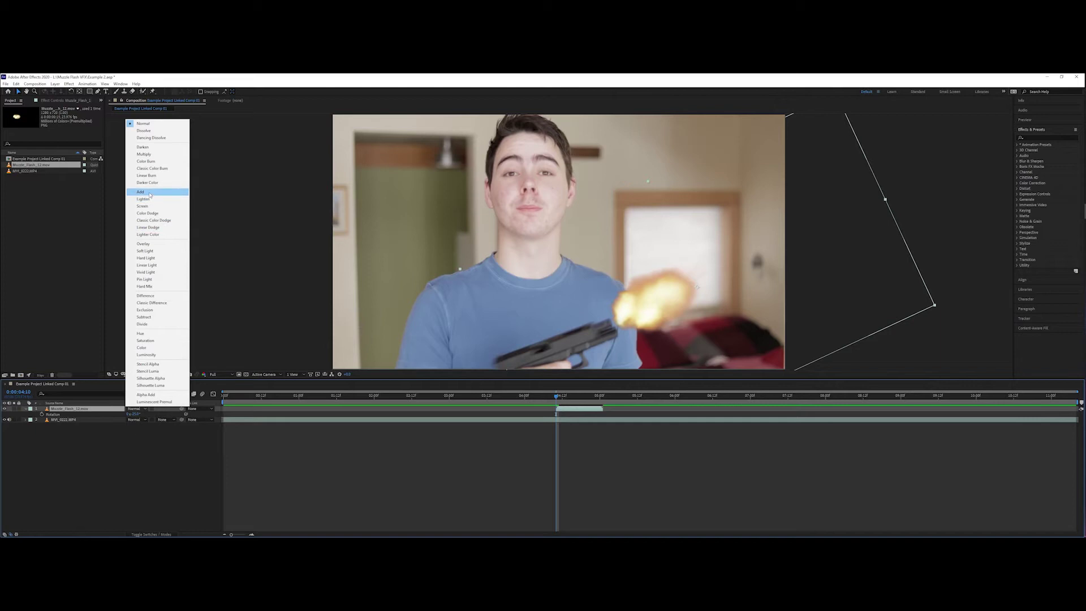
left_click(150, 193)
left_click(136, 409)
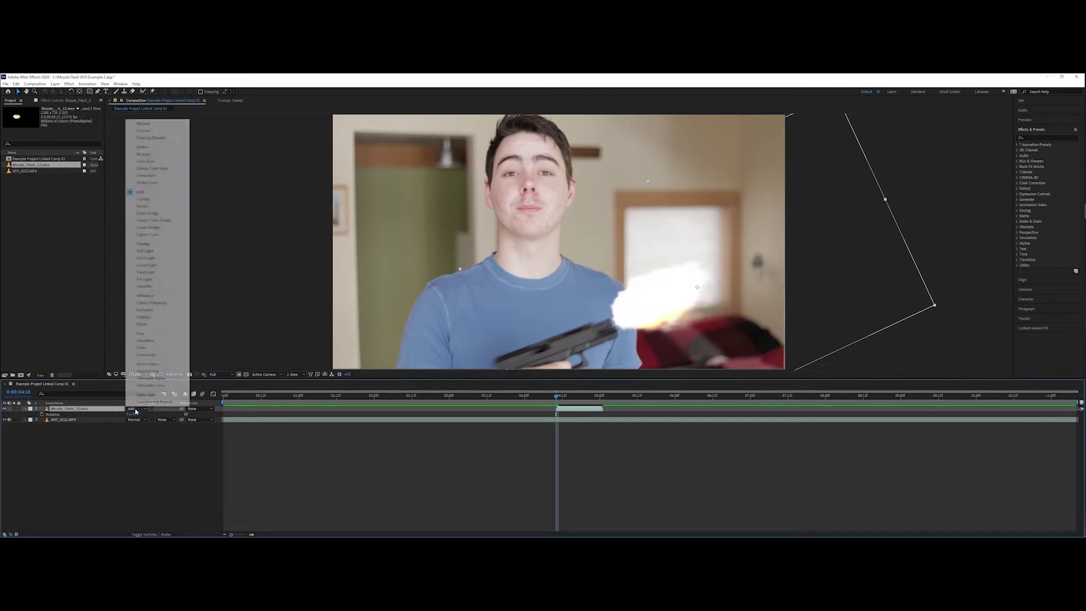
left_click(157, 207)
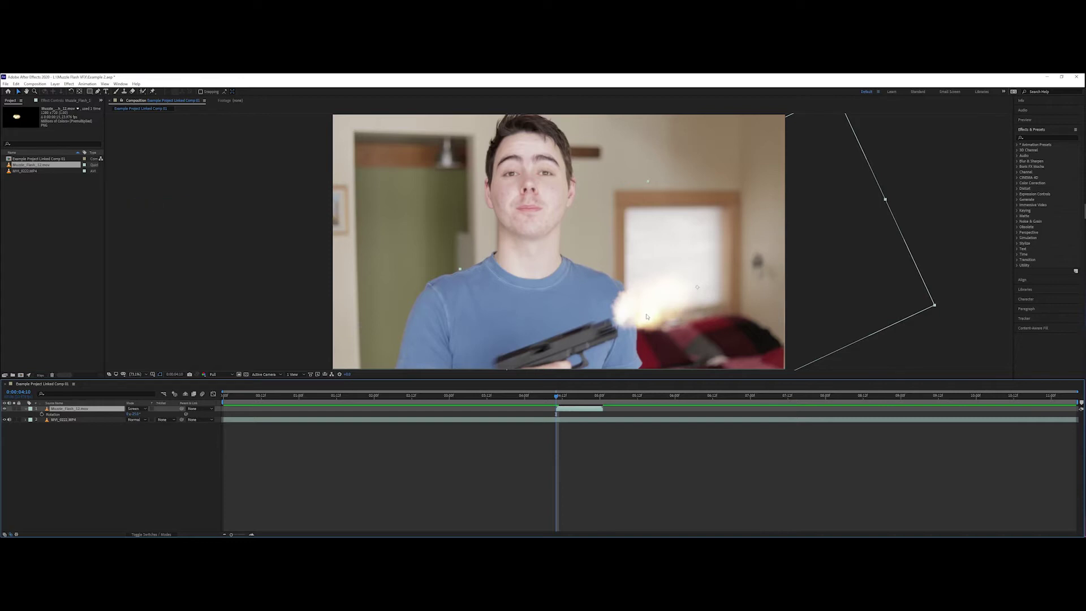
left_click(138, 409)
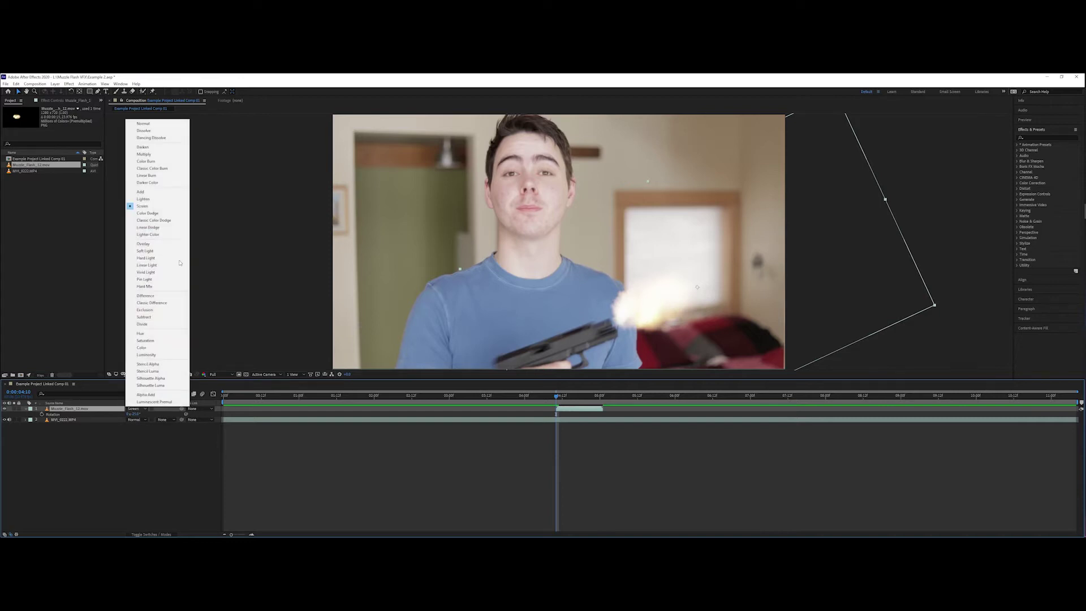
left_click(151, 194)
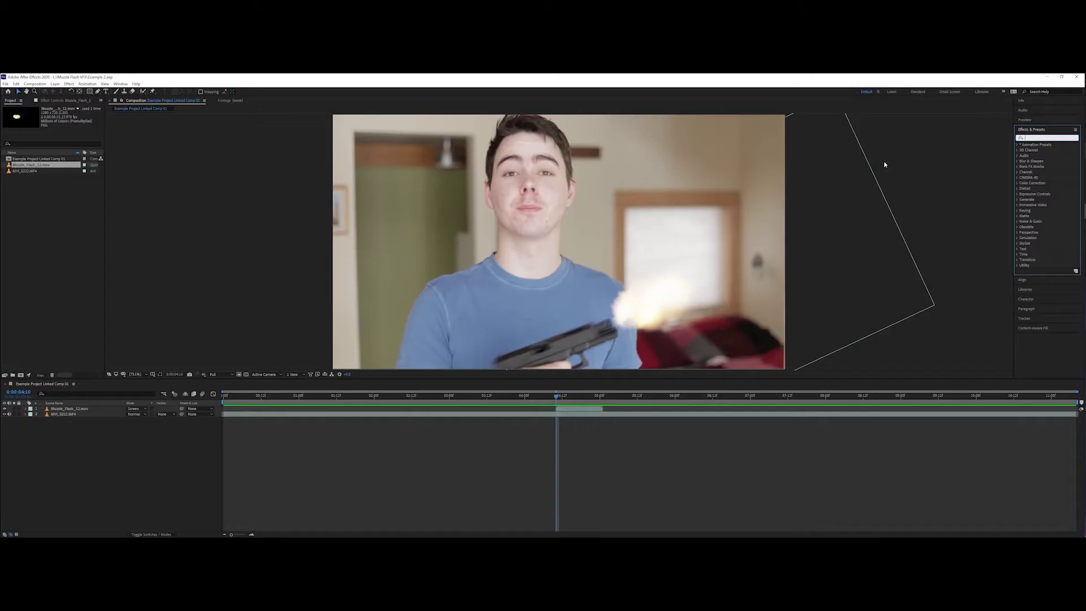
Create an adjustment layer with an Exposure effect that brightens the picture, and trim it to the single muzzle flash frame.
right_click(93, 451)
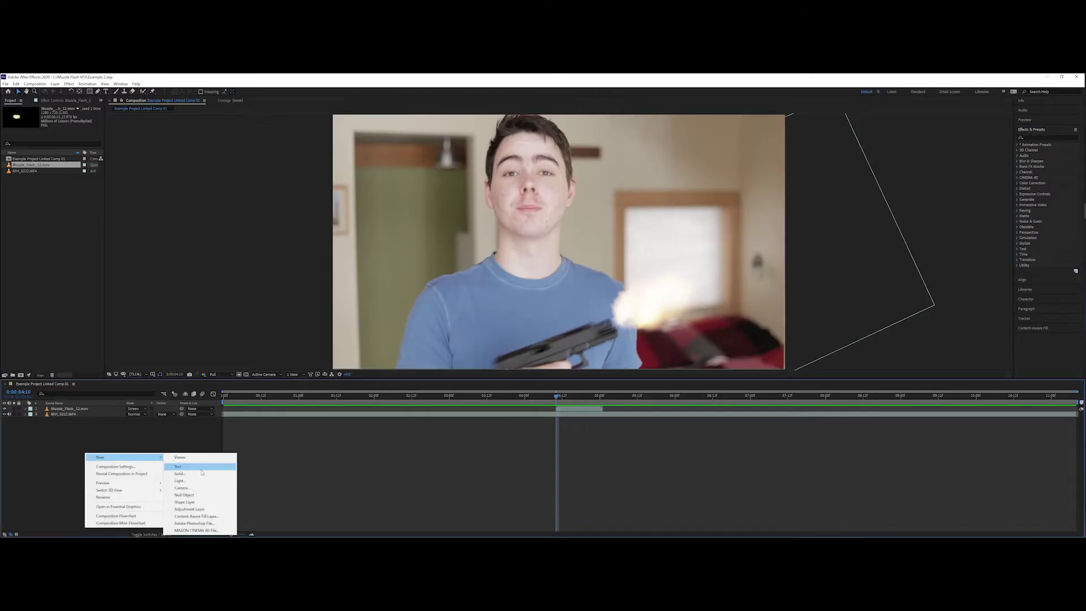
left_click(195, 502)
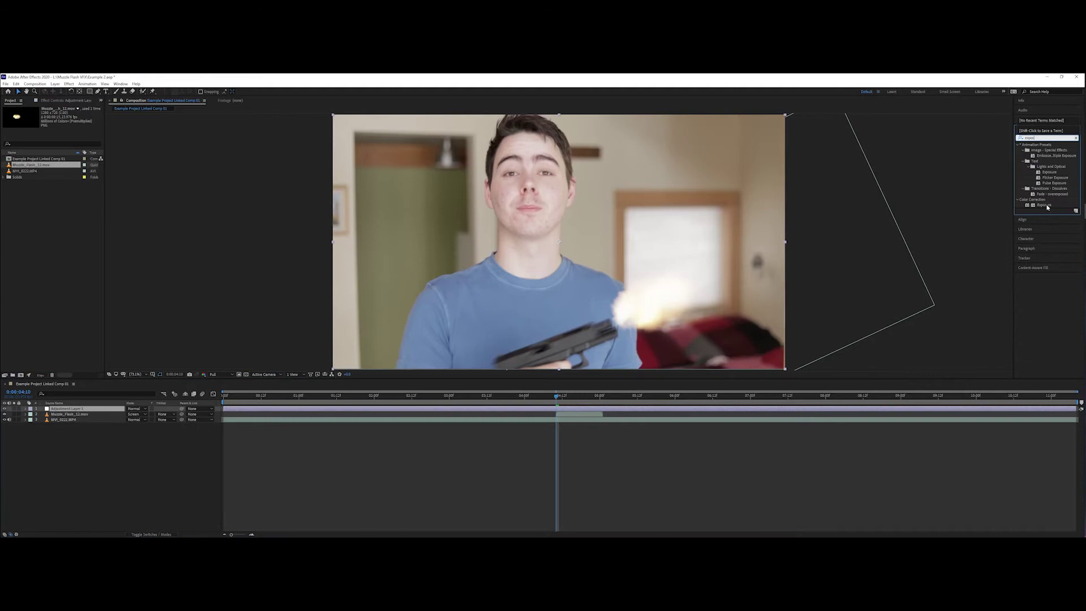
double_click(1046, 205)
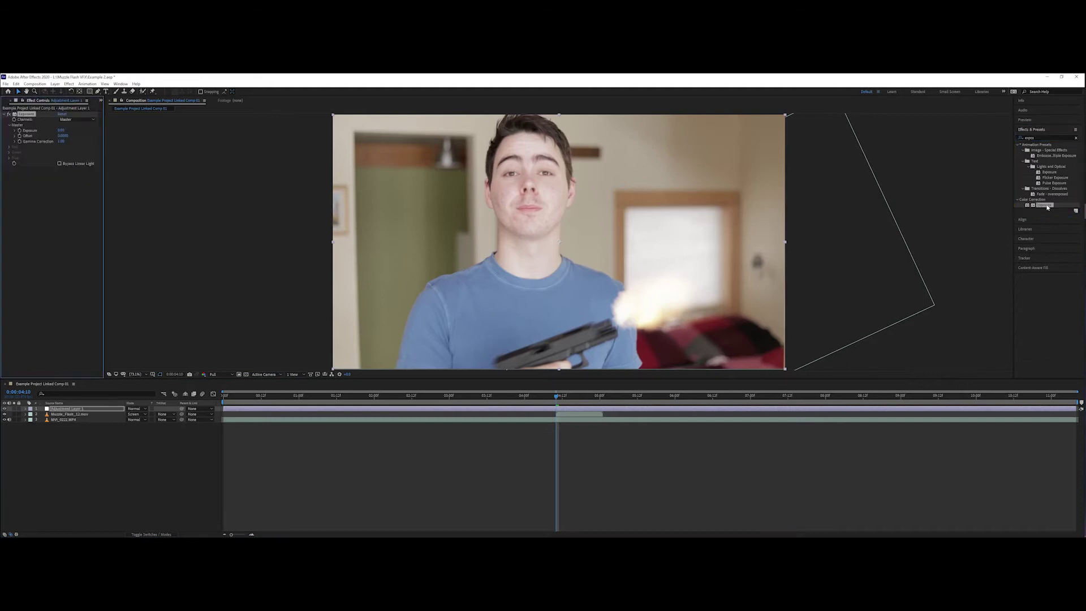
mouse_move(63, 130)
left_mouse_down()
mouse_move(78, 130)
mouse_move(59, 130)
left_mouse_up()
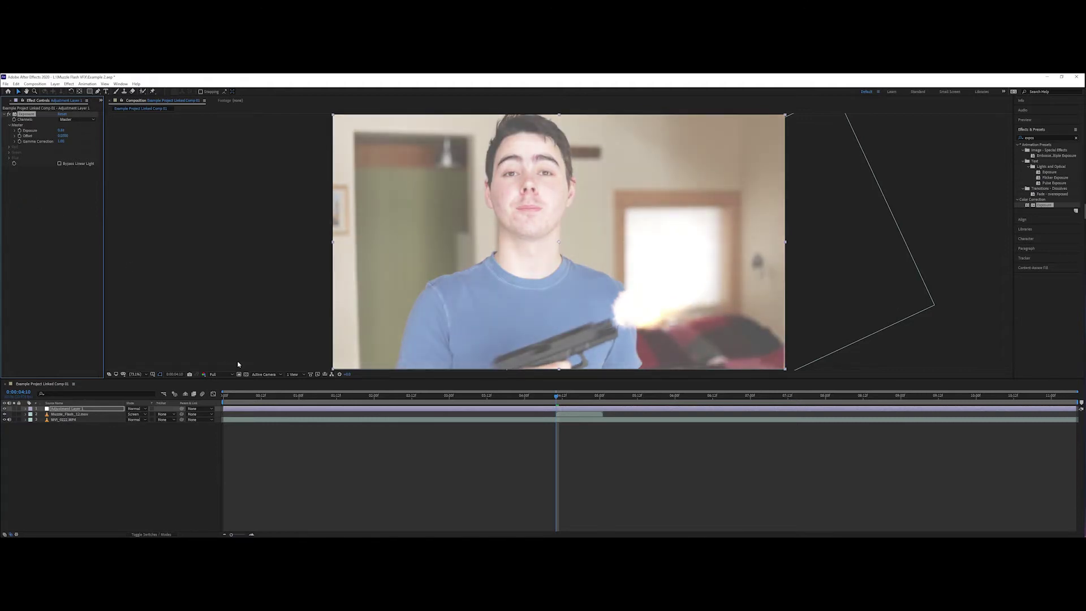
left_click_drag(222, 408, 555, 431)
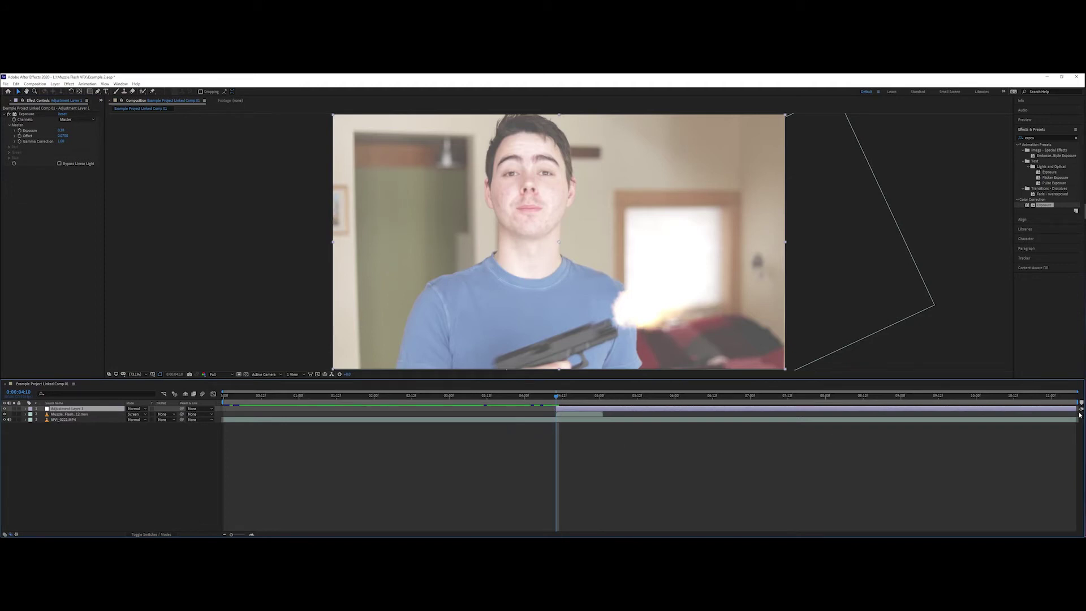
left_click_drag(1074, 408, 555, 399)
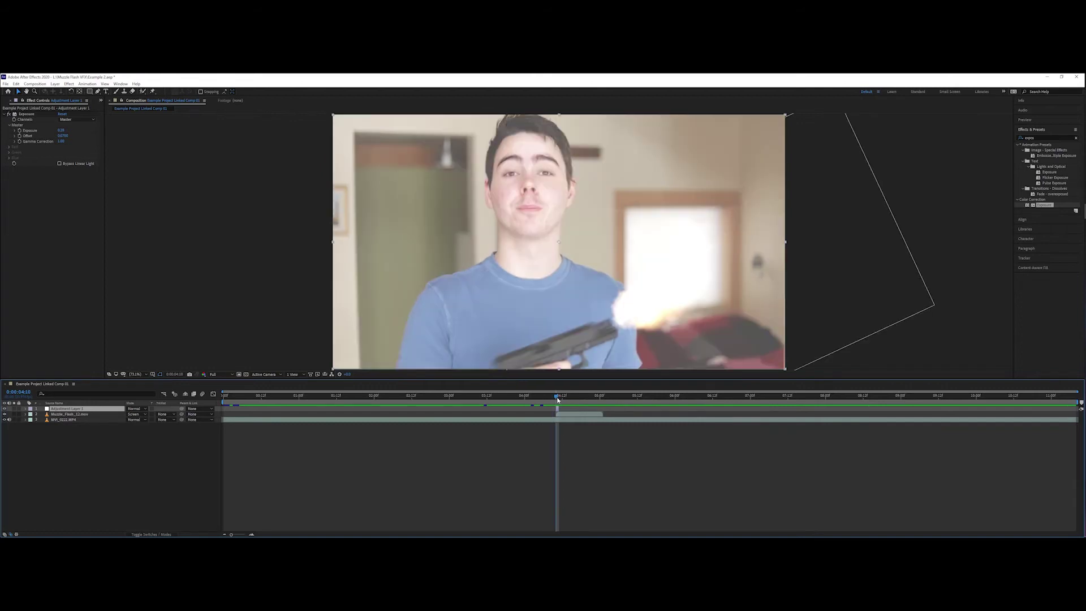
Create a second adjustment layer with a Curves effect, shaping an S-curve that strongly brightens midtones and highlights.
right_click(105, 443)
mouse_move(122, 446)
left_click(221, 497)
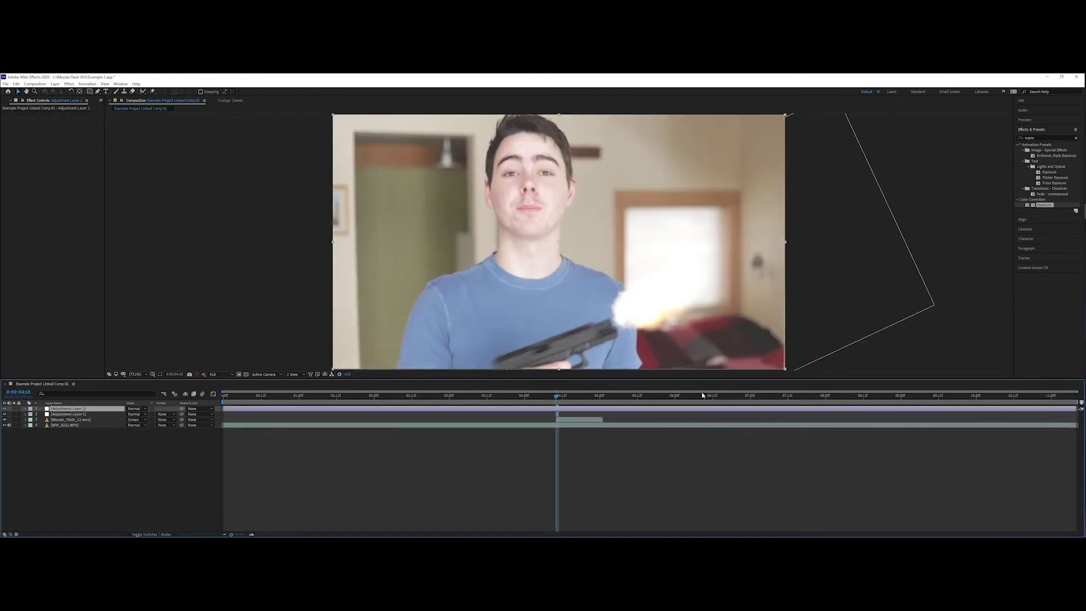
left_click(1076, 138)
left_click(1058, 137)
type("curve")
left_click_drag(1042, 166, 62, 162)
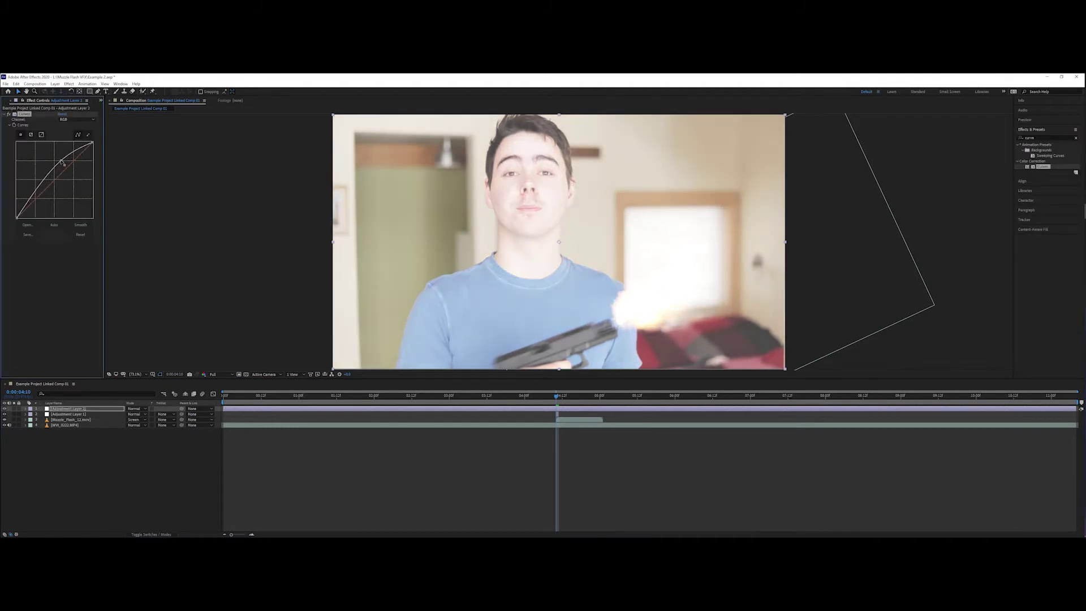
left_click_drag(29, 201, 34, 201)
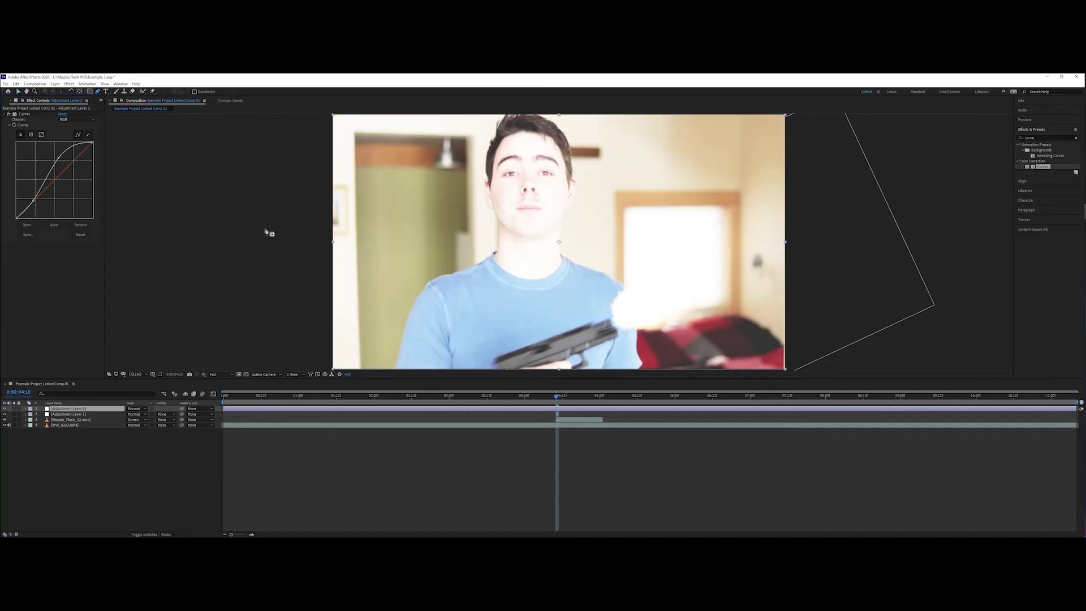
Draw a closed mask on the Curves adjustment layer around the flash-facing side of the face and neck.
scroll(557, 194, "up", 5)
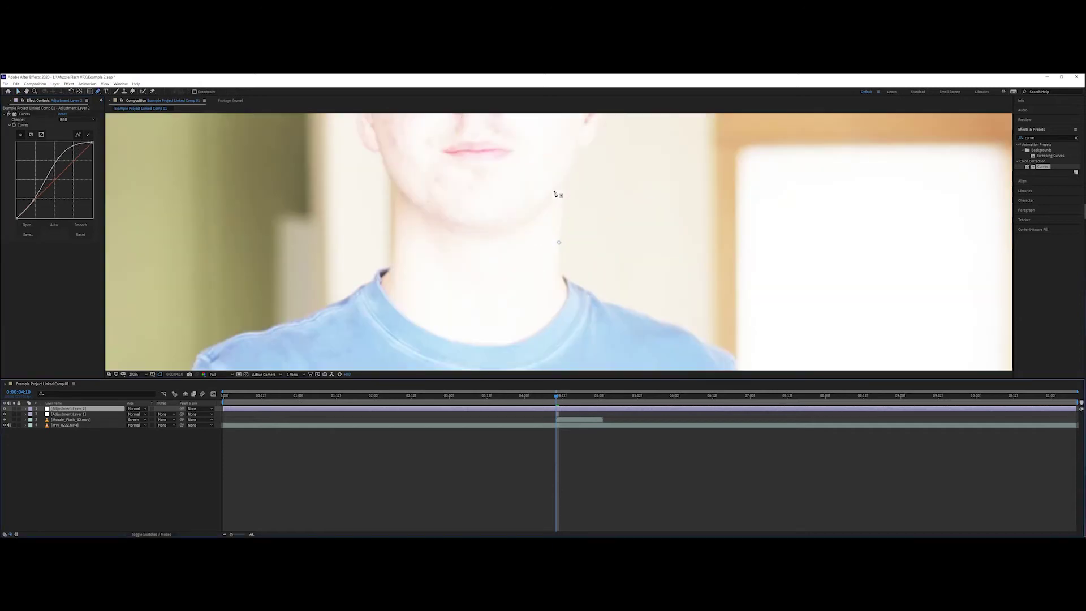
key("space")
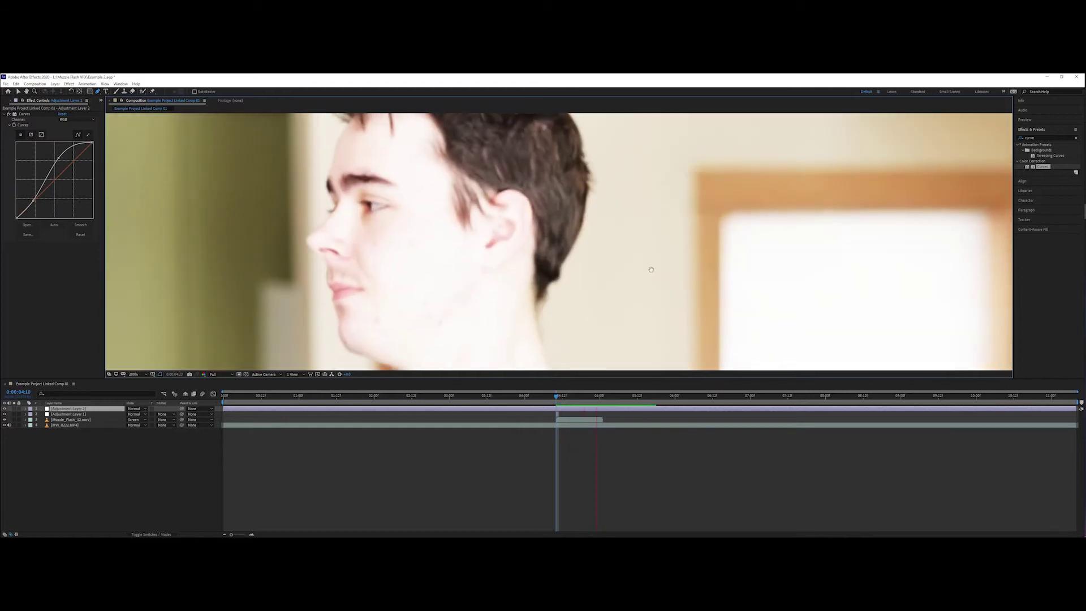
key("space")
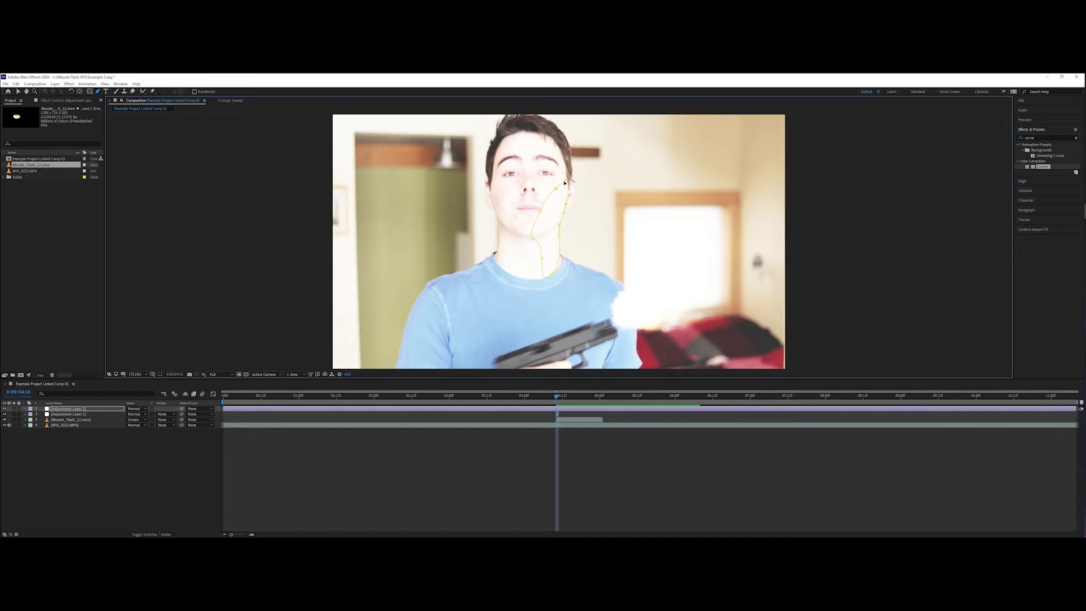
left_click_drag(563, 184, 561, 180)
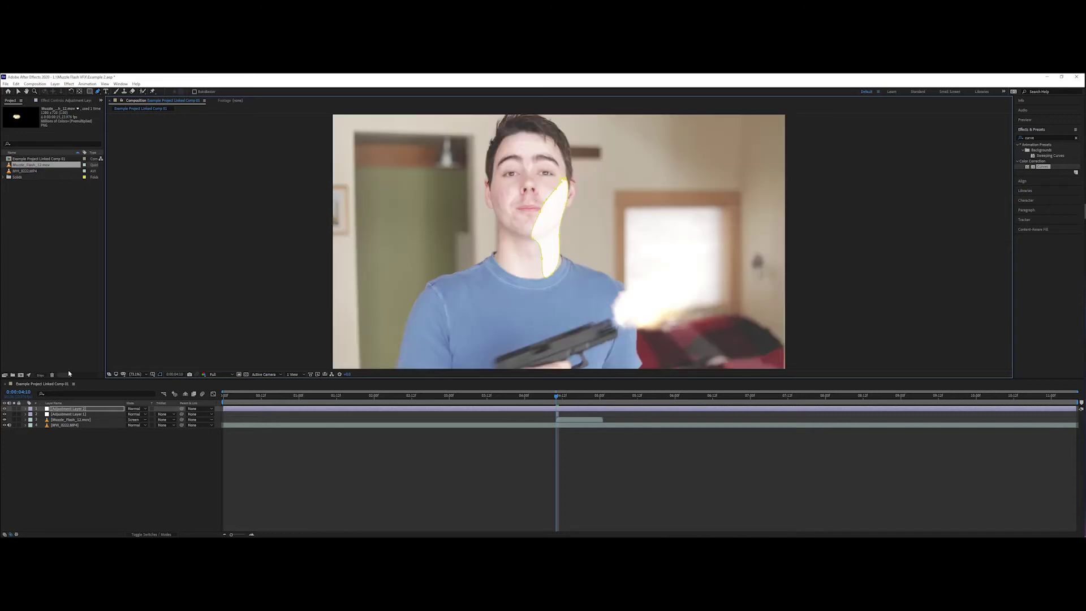
Feather the face mask on the Curves adjustment layer so its edges blend softly into the skin.
left_click(80, 407)
key("m")
key("m")
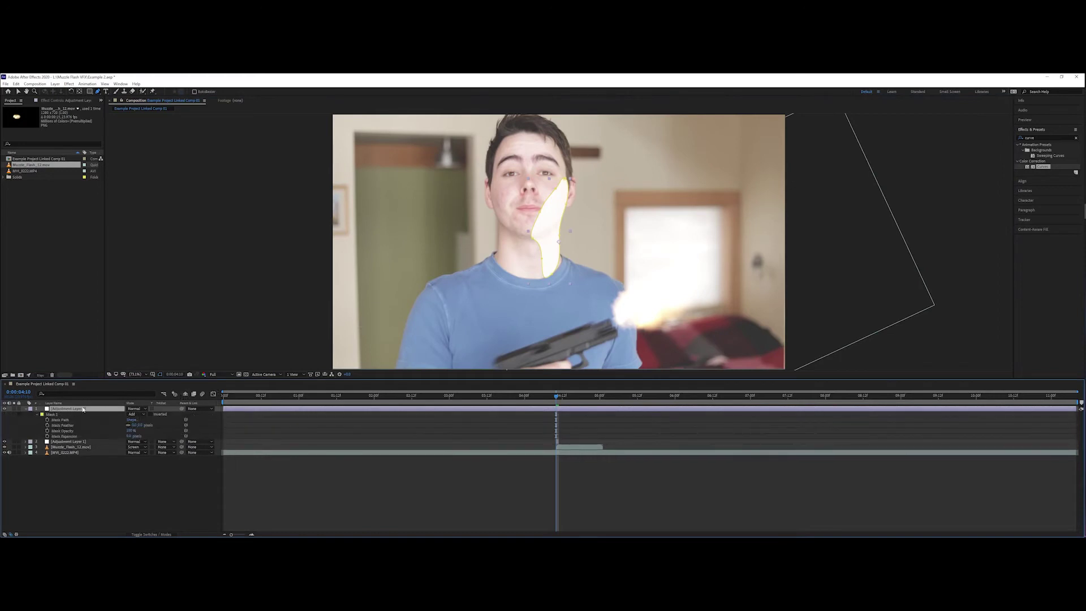
left_click_drag(140, 425, 171, 424)
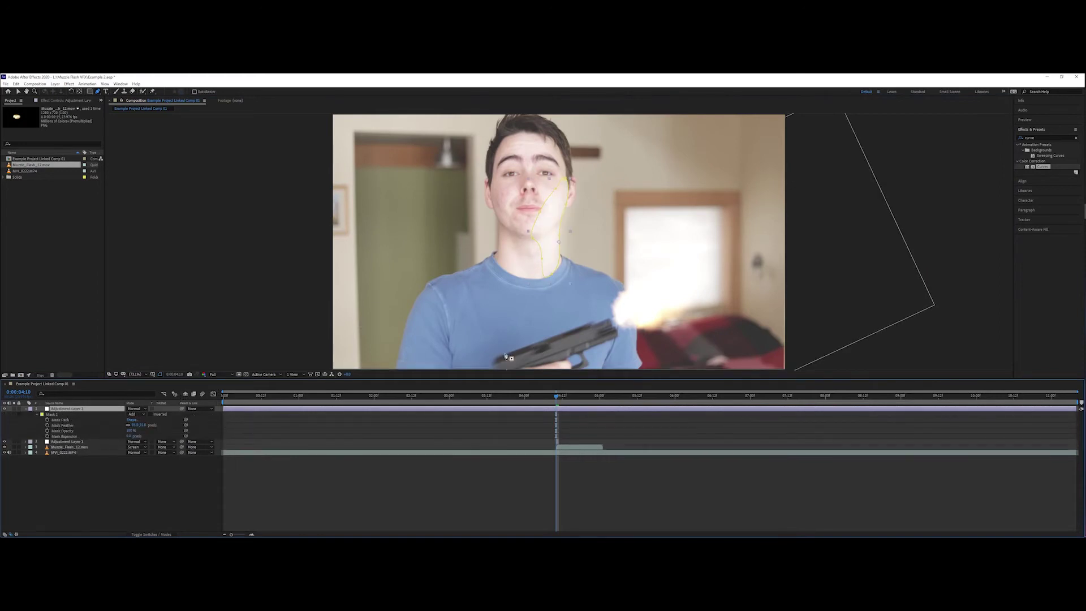
Mask the shirt area around the pistol on the Curves adjustment layer, and check the frames around the flash.
left_click_drag(508, 357, 520, 351)
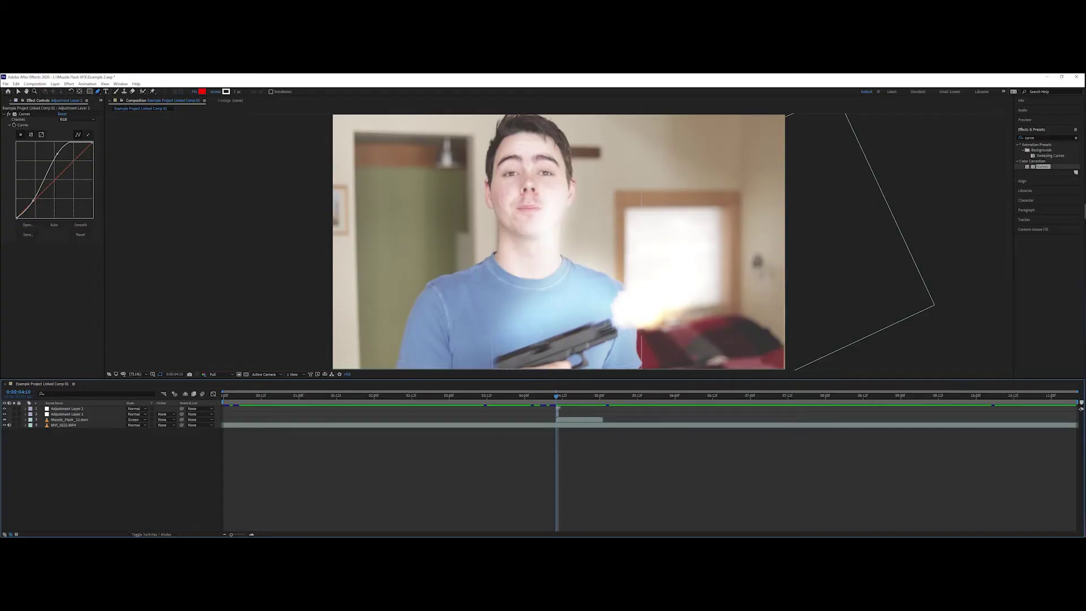
left_click(558, 407)
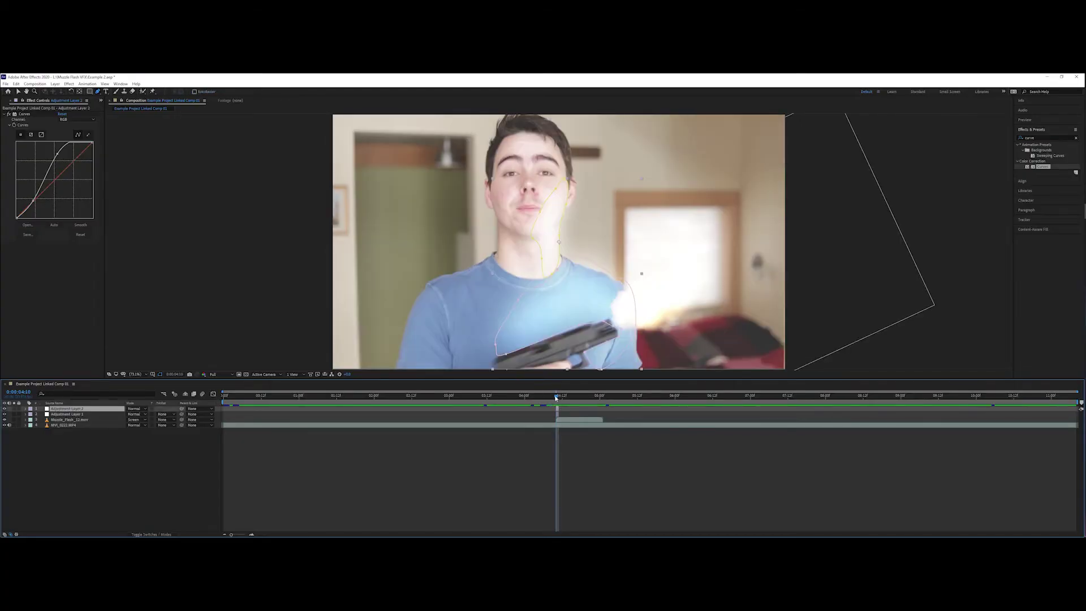
mouse_move(555, 398)
left_mouse_down()
mouse_move(541, 399)
mouse_move(560, 398)
left_mouse_up()
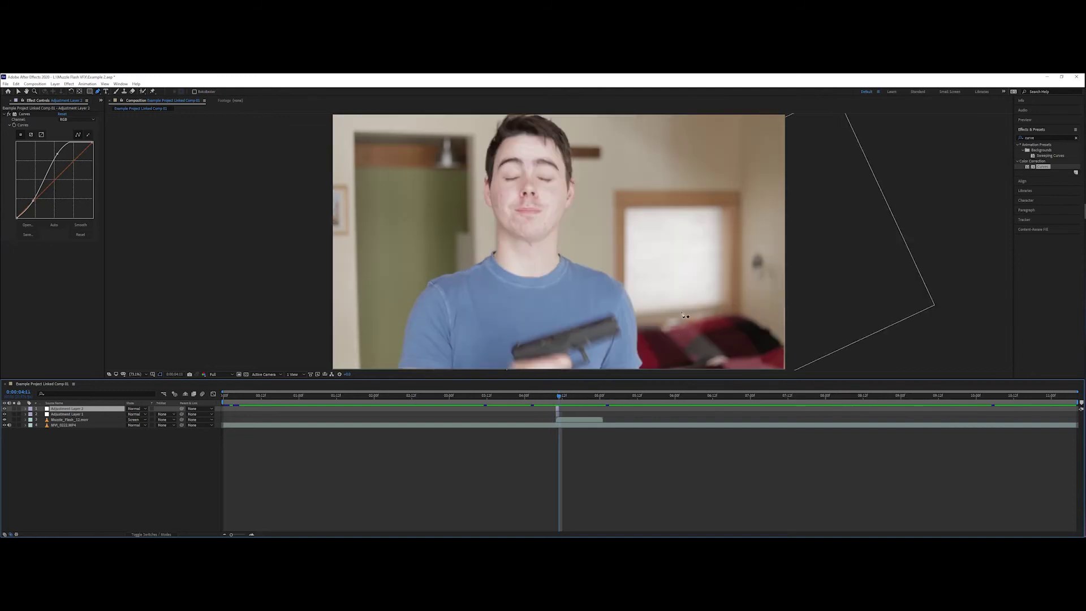
mouse_move(559, 397)
left_mouse_down()
mouse_move(583, 391)
mouse_move(559, 397)
left_mouse_up()
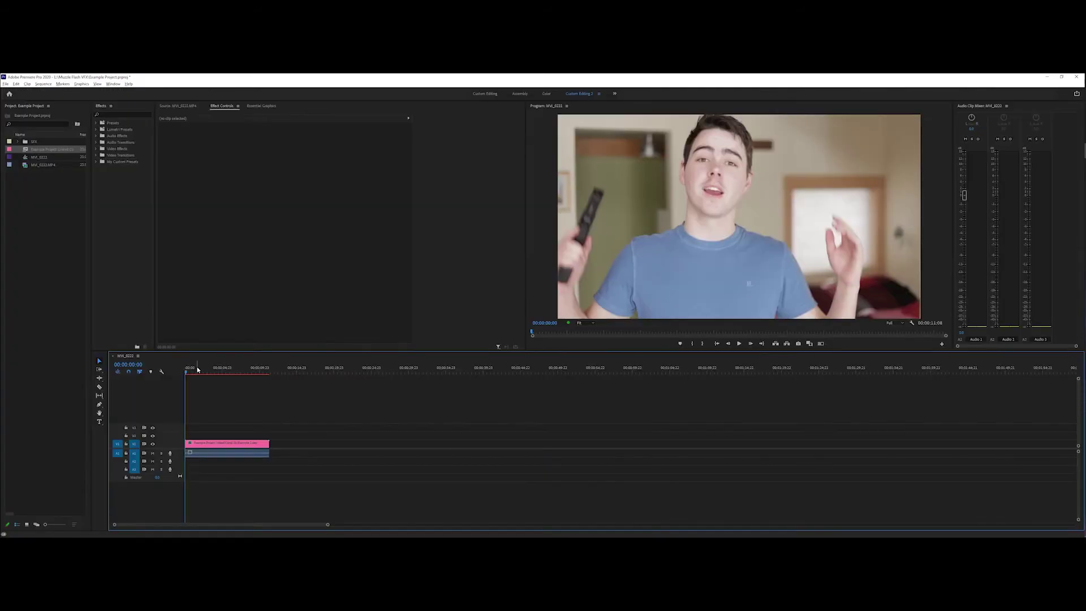
Switch to Premiere Pro, save the project, and move the playhead close to the gunshot at about 00:00:04:07.
key("ctrl+s")
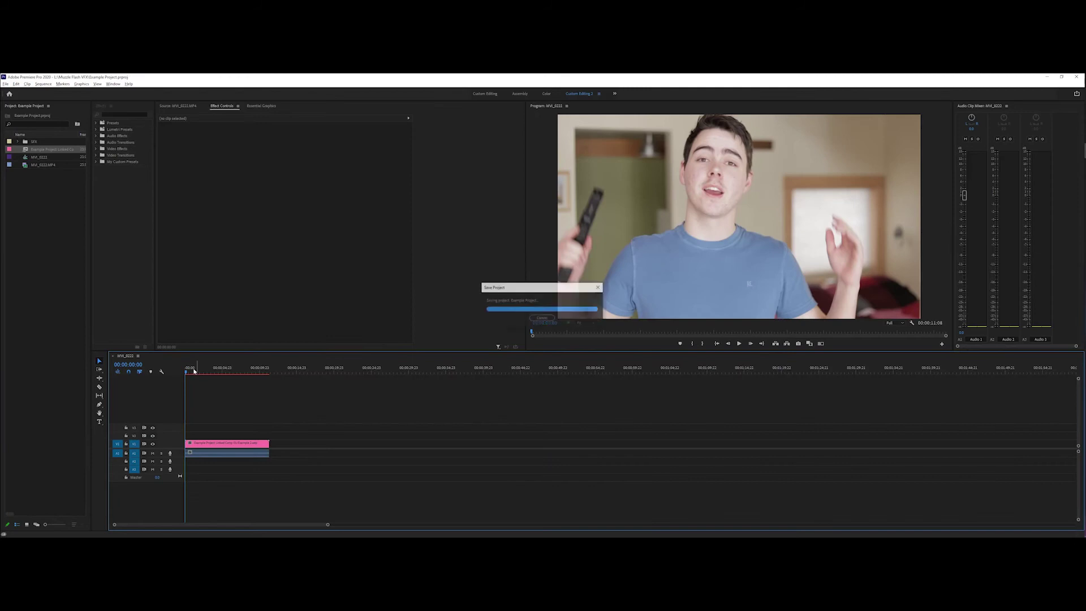
left_click_drag(187, 371, 218, 377)
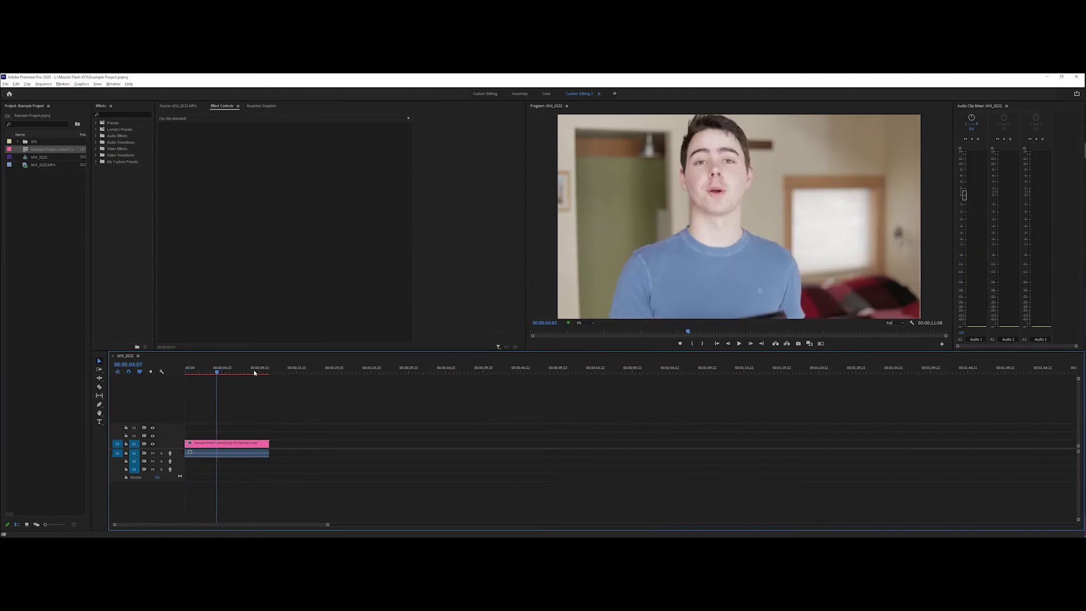
key("backslash")
Add a volume Level keyframe to the audio clip at 00:00:04:09 and lower the level at 00:00:04:10.
left_click(648, 446)
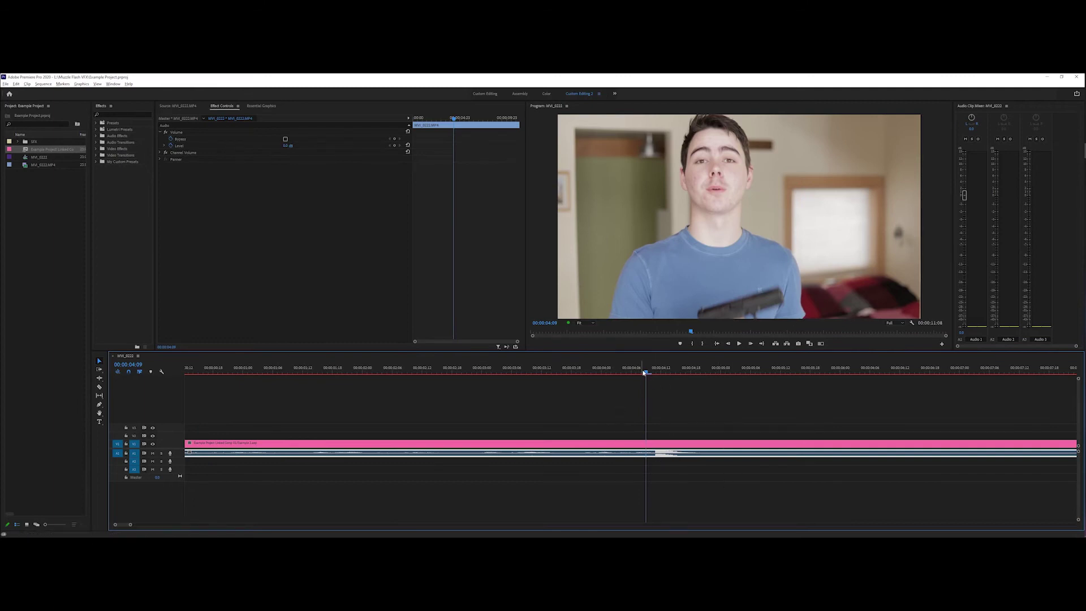
left_click_drag(647, 373, 646, 372)
left_click(394, 146)
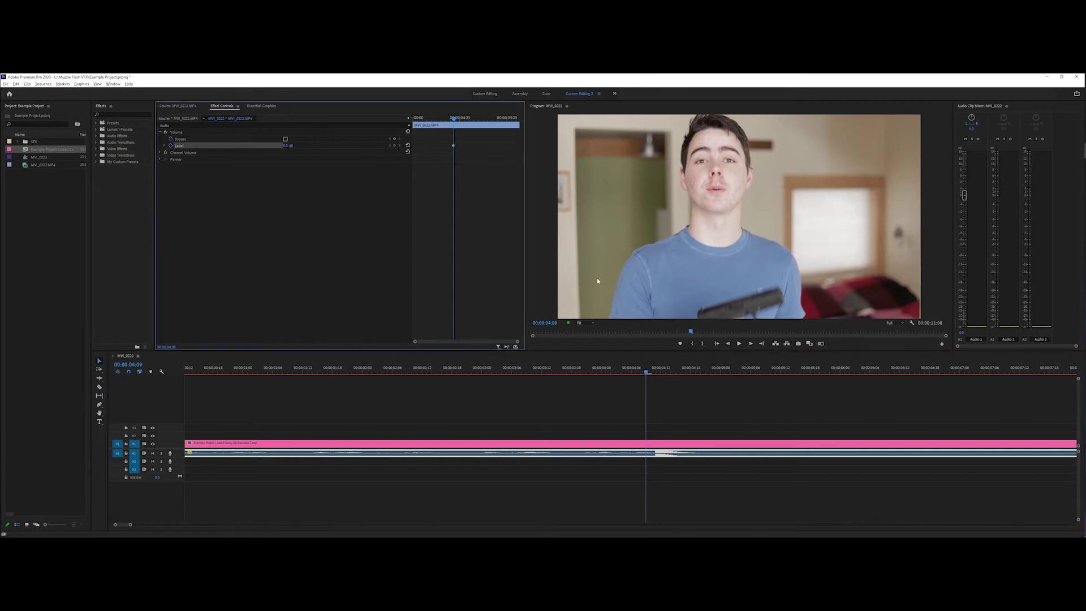
left_click(653, 371)
left_click_drag(654, 372, 651, 372)
left_click_drag(291, 145, 280, 146)
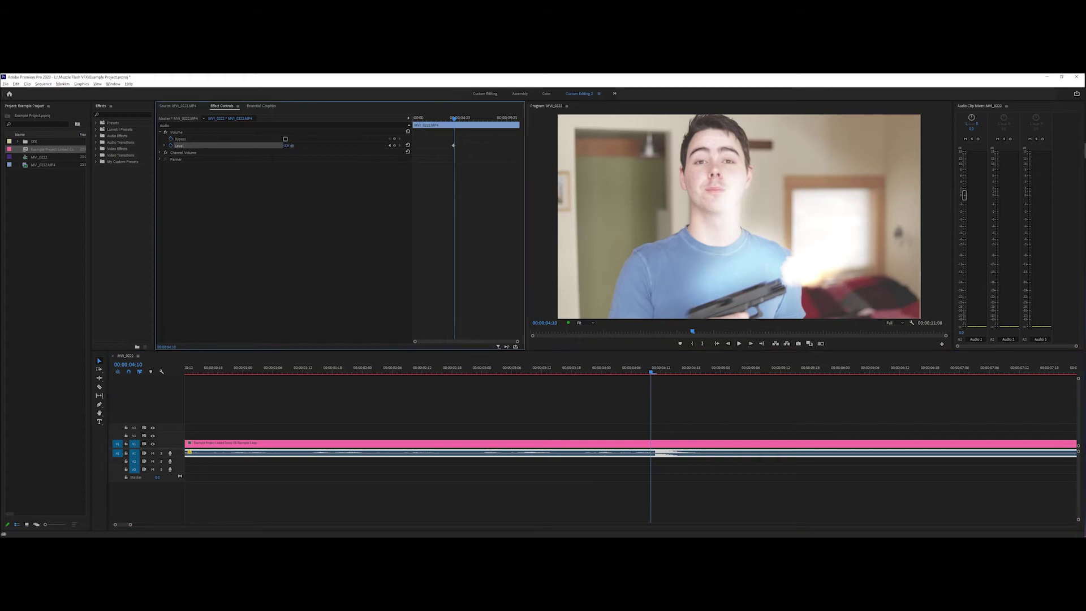
Add a volume Level keyframe after the gunshot sound and bring the level back up further along the clip.
left_click_drag(655, 372, 706, 373)
left_click(396, 145)
left_click_drag(716, 370, 788, 370)
left_click(298, 146)
left_click(351, 169)
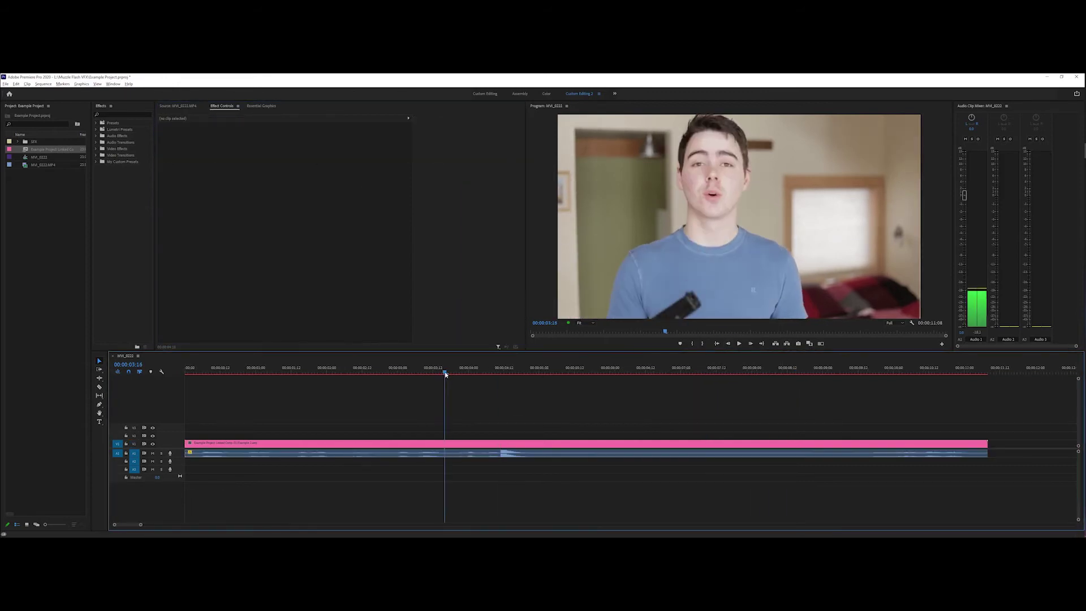
Place the Glock gunshot sound effect on the second audio track and align its start with the muzzle flash at about 00:00:04:10.
key("space")
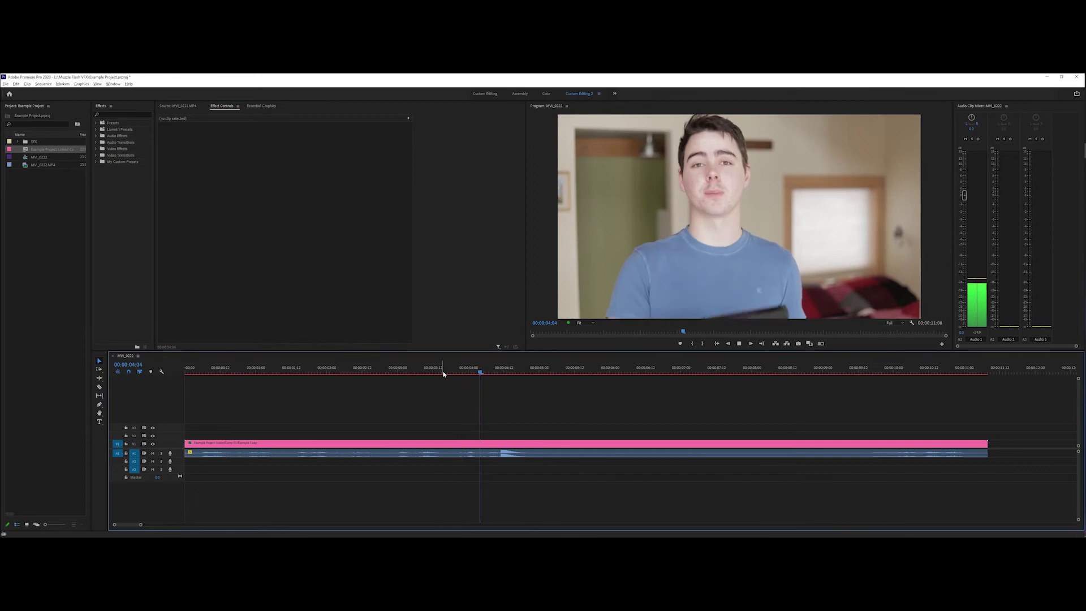
key("space")
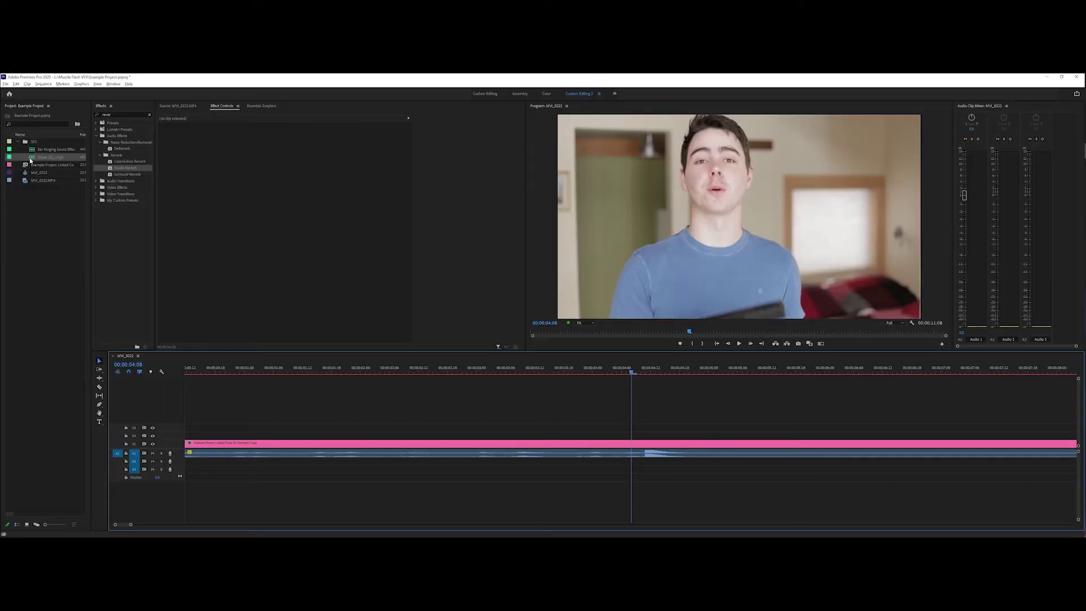
left_click_drag(51, 156, 642, 464)
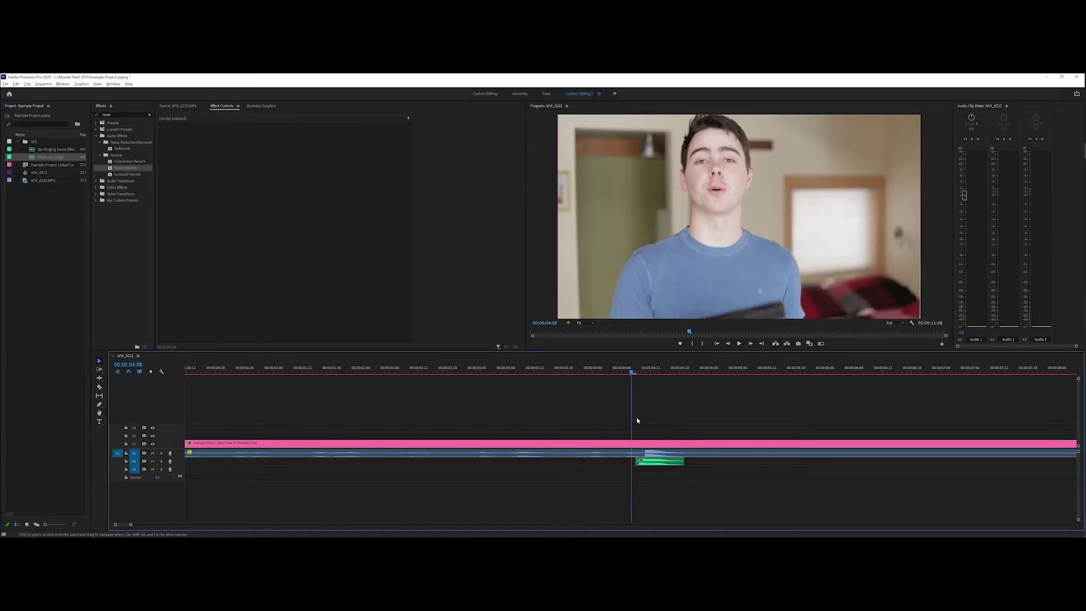
key("Right")
key("Right")
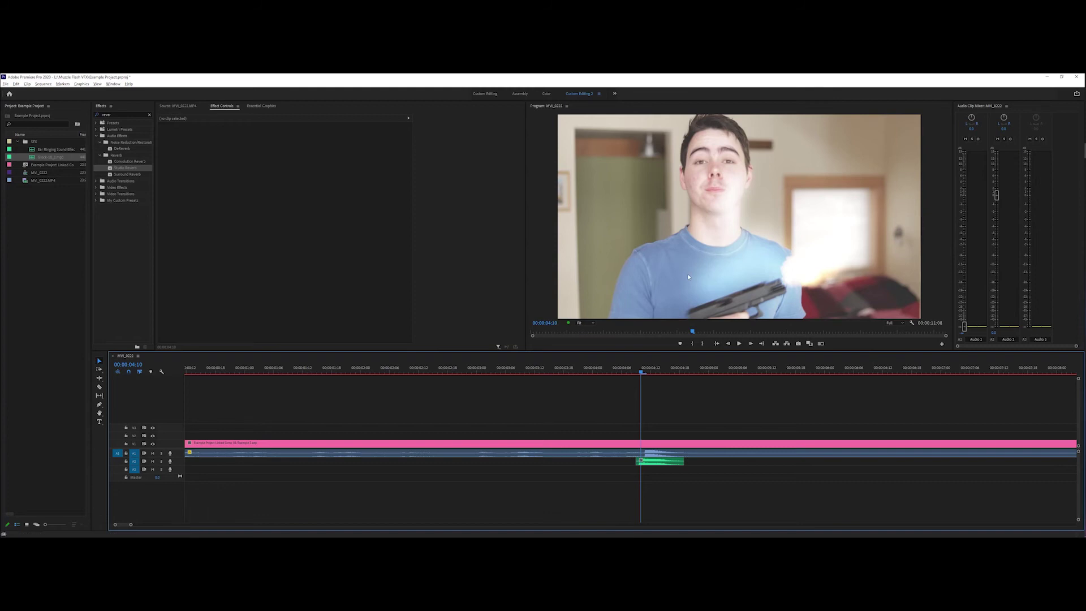
scroll(650, 461, "up", 2)
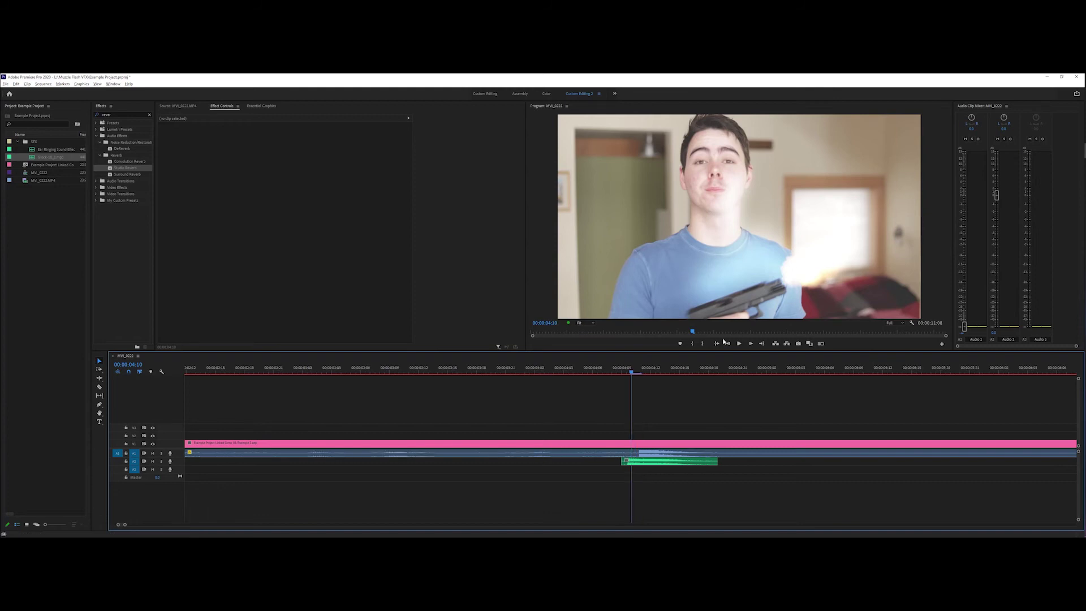
left_click(638, 463)
left_click_drag(638, 462, 648, 464)
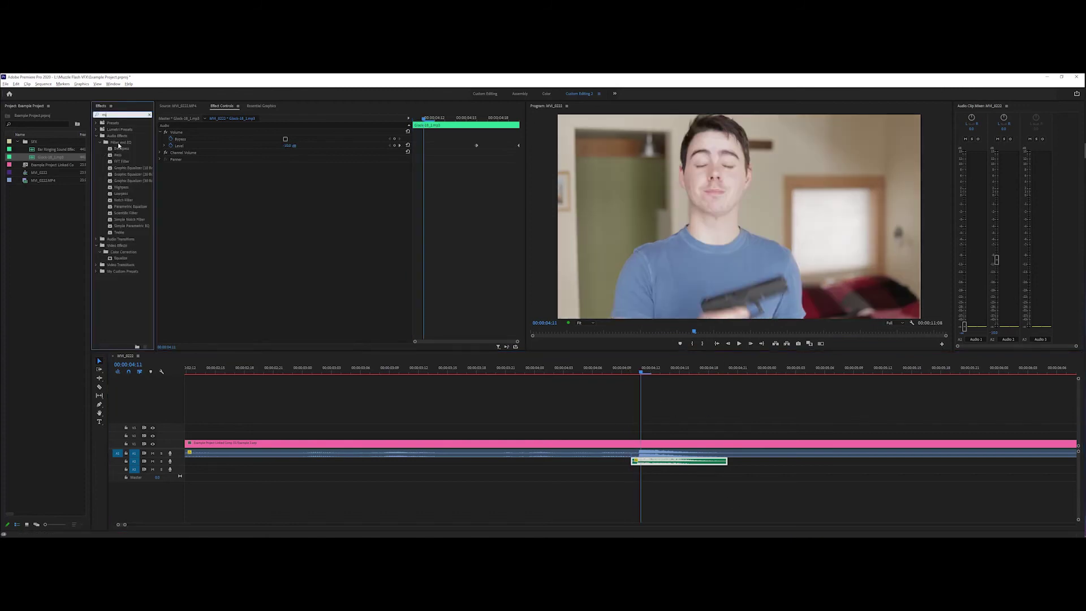
Apply a 10-band Graphic Equalizer to the gunshot sound clip and adjust it in its custom setup.
double_click(131, 168)
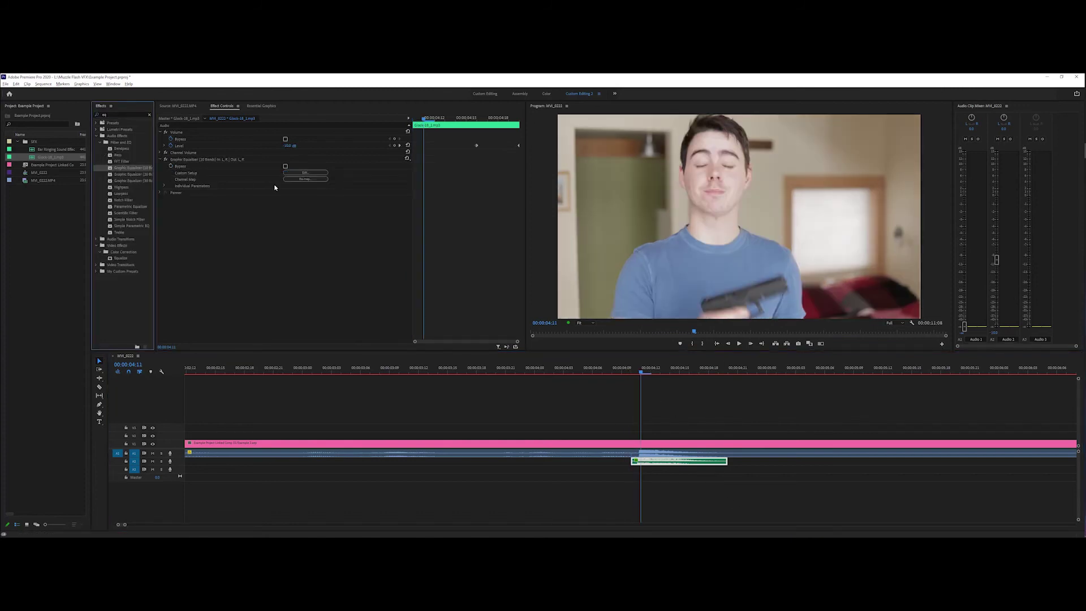
left_click(306, 172)
left_click_drag(603, 297, 571, 294)
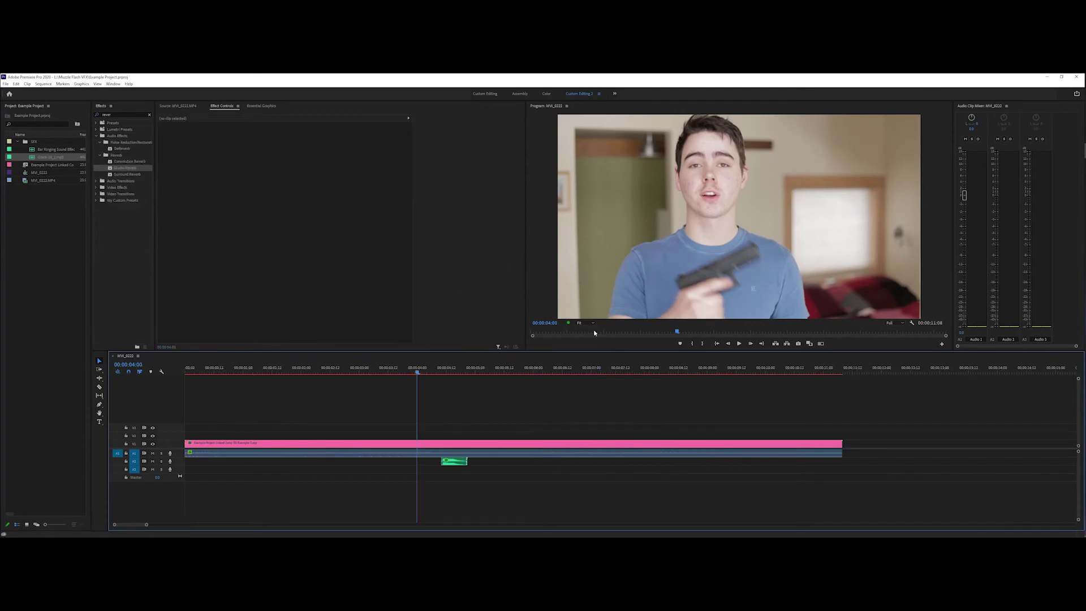
Play back the gunshot from 00:00:04:00 and look at the ear ringing sound effect and the reverb effects.
key("space")
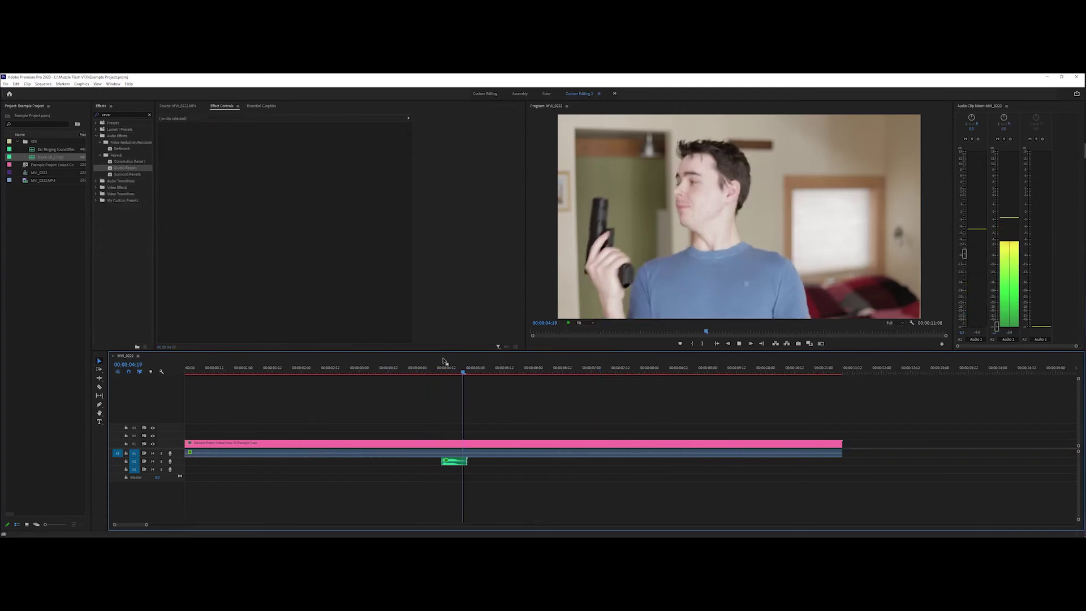
left_click(32, 151)
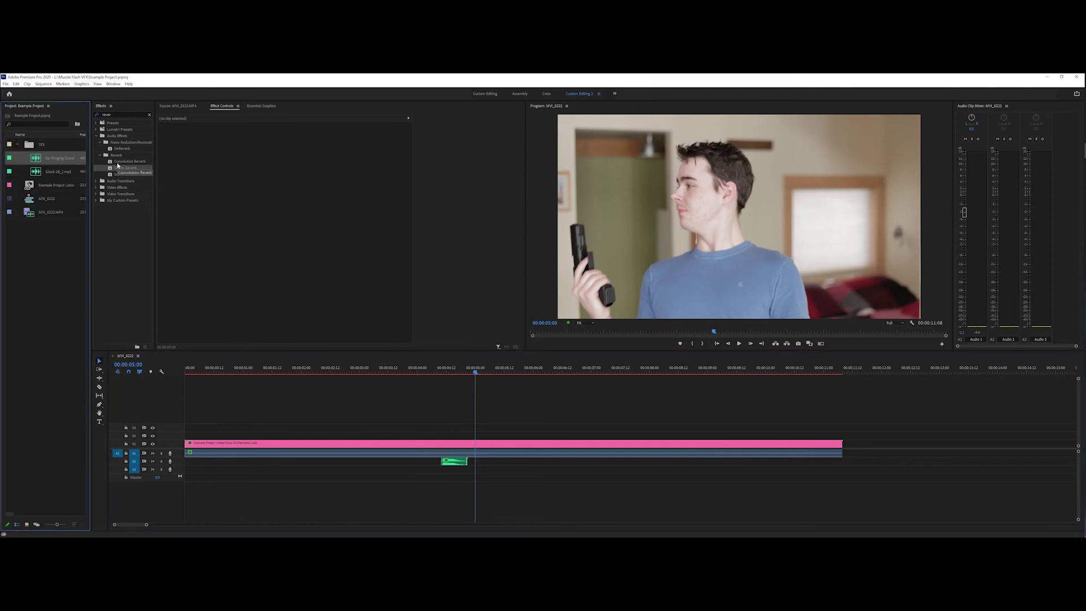
left_click(119, 168)
left_click(30, 151)
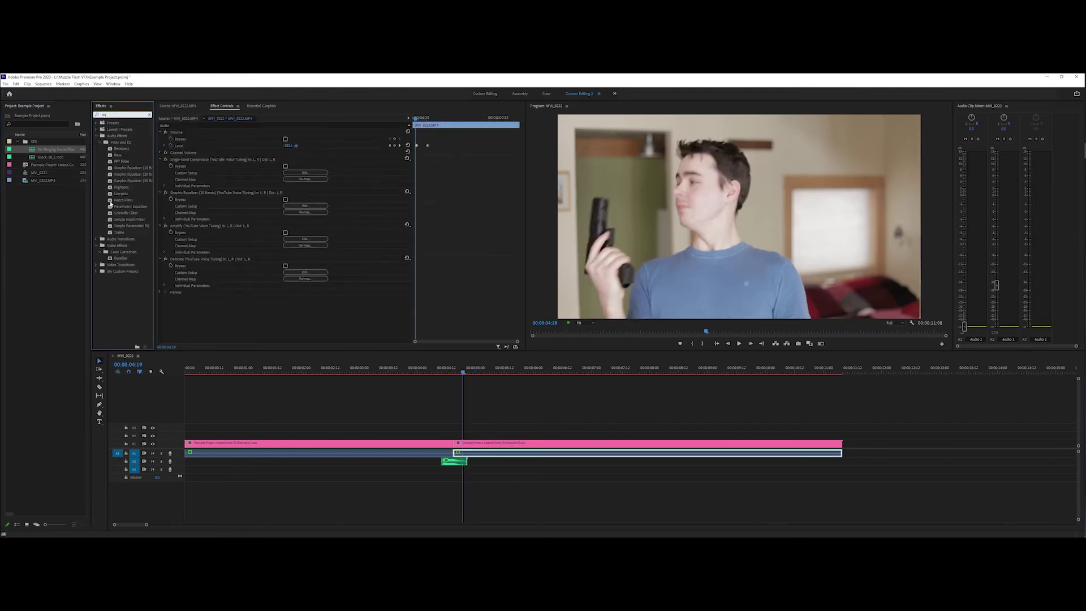
Apply a 10-band Graphic Equalizer to the original audio segment after the gunshot and adjust it in its custom setup.
double_click(131, 168)
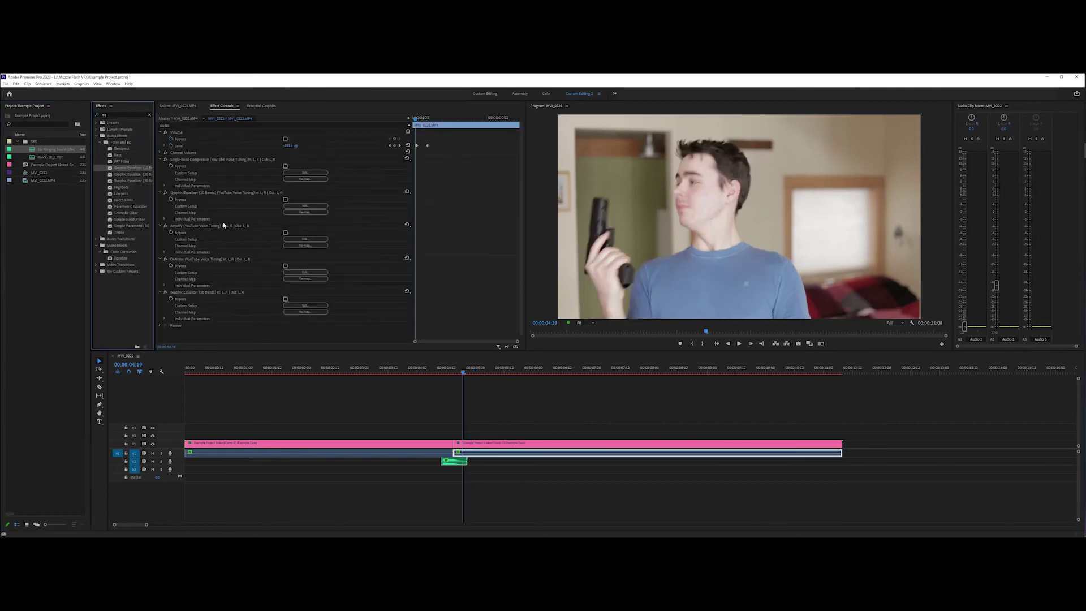
scroll(272, 260, "down", 1)
left_click(305, 299)
left_click_drag(560, 297, 603, 301)
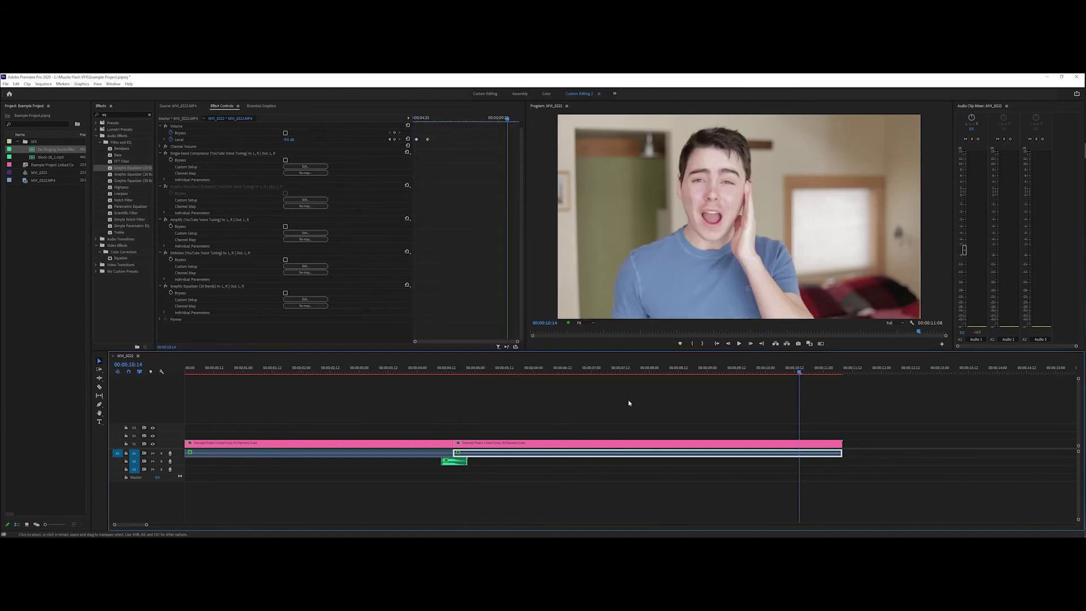
Place the ear ringing sound effect on the third audio track, directly after the gunshot sound clip.
left_click_drag(35, 152, 467, 470)
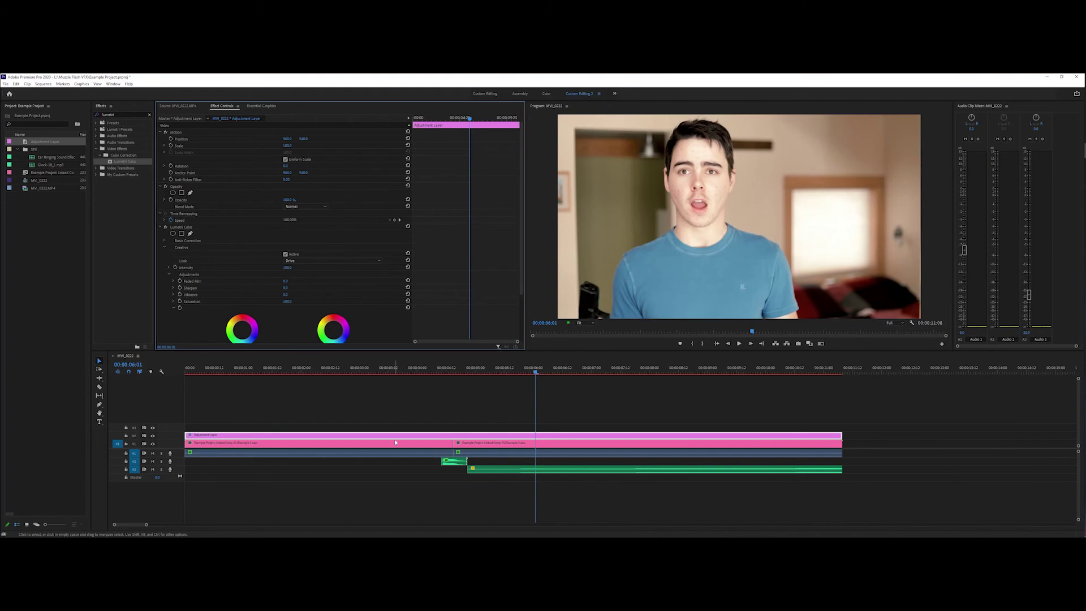
Set the Lumetri Color look's intensity to 70 on the adjustment layer and compare the picture with the effect off and on.
left_click(287, 267)
type("70")
key("Return")
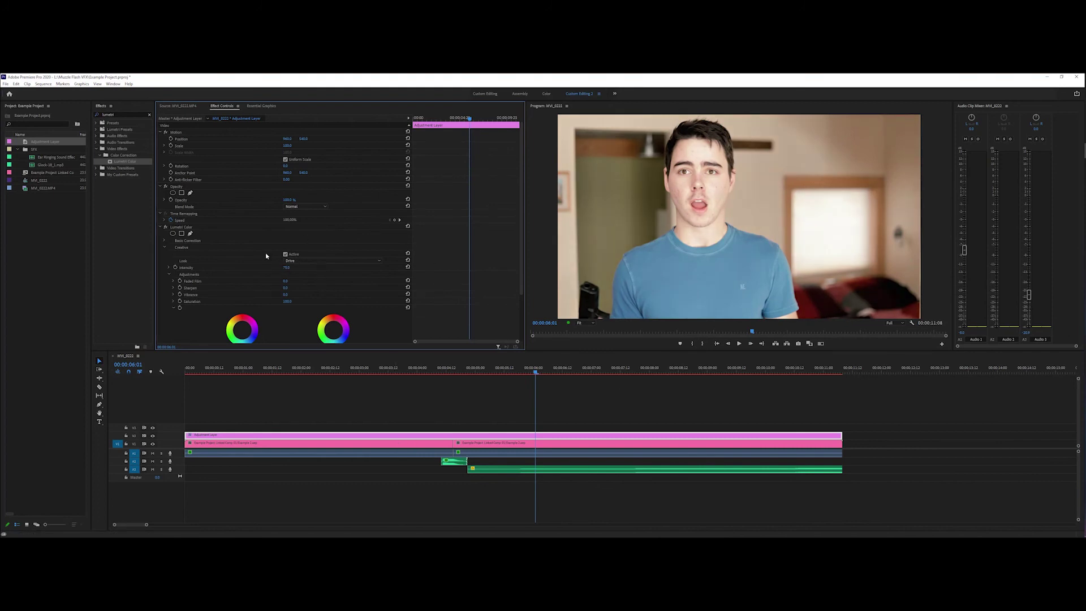
left_click(164, 227)
left_click(165, 227)
left_click(165, 227)
left_click(164, 227)
Play back the sequence from before the gunshot through the ear ringing to check the finished picture and sound.
left_click(376, 368)
key("space")
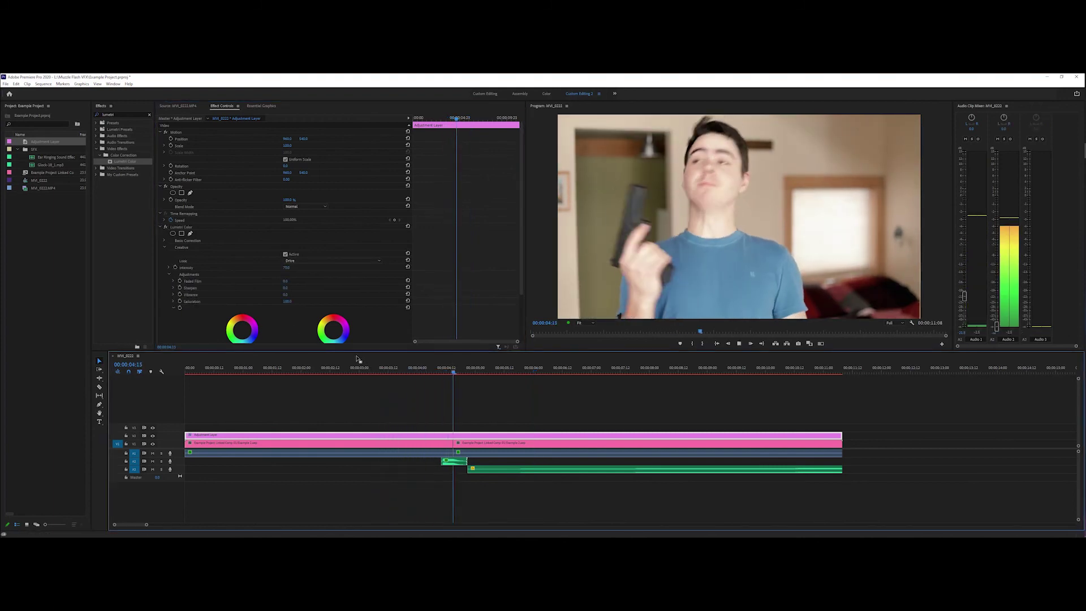
key("space")
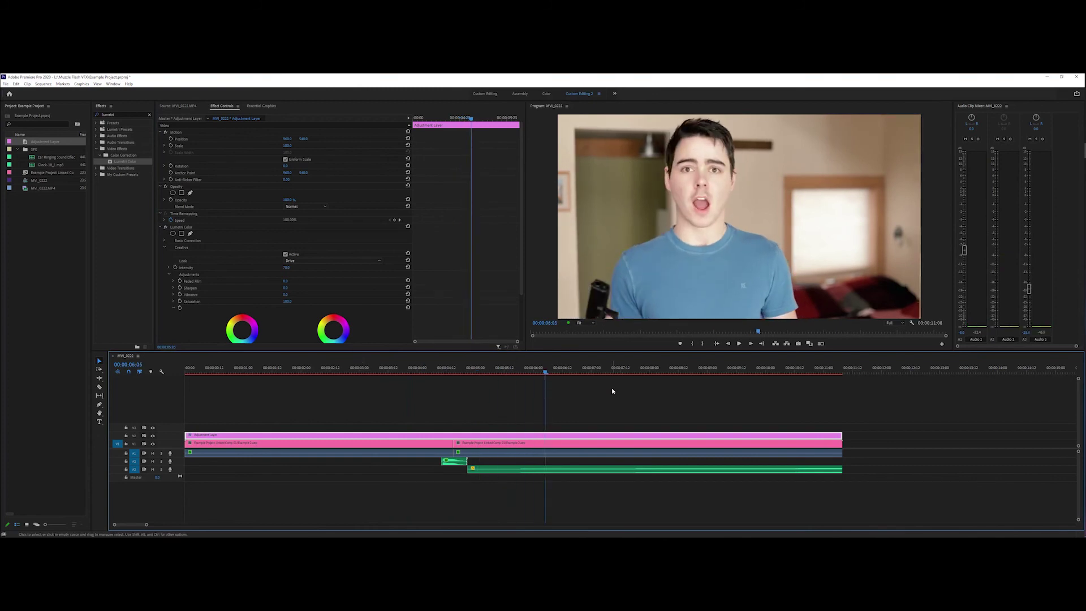